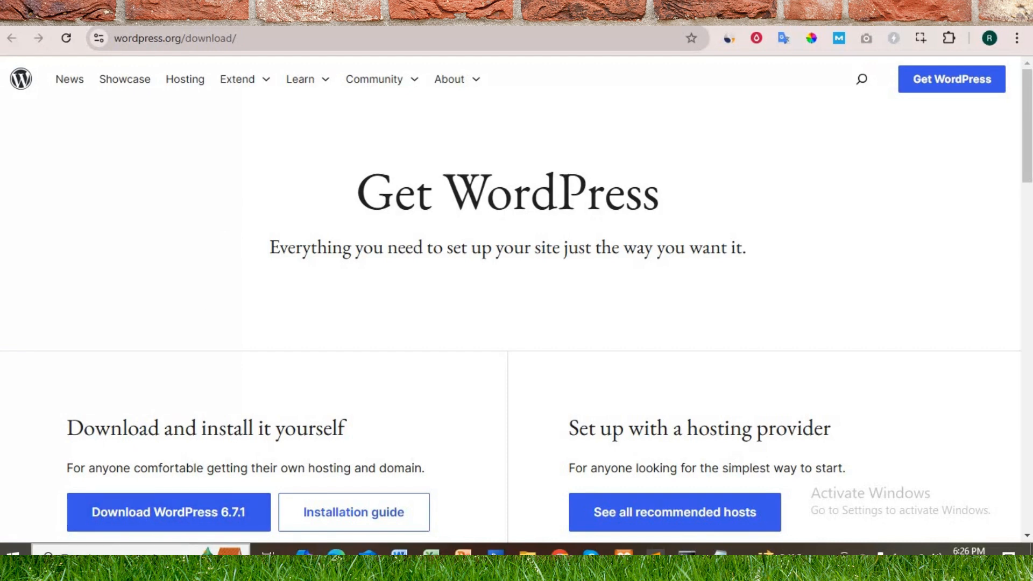
# Step: Open Command Prompt and check the installed PHP version with php -v
pyautogui.click(135, 550)
pyautogui.write('x')
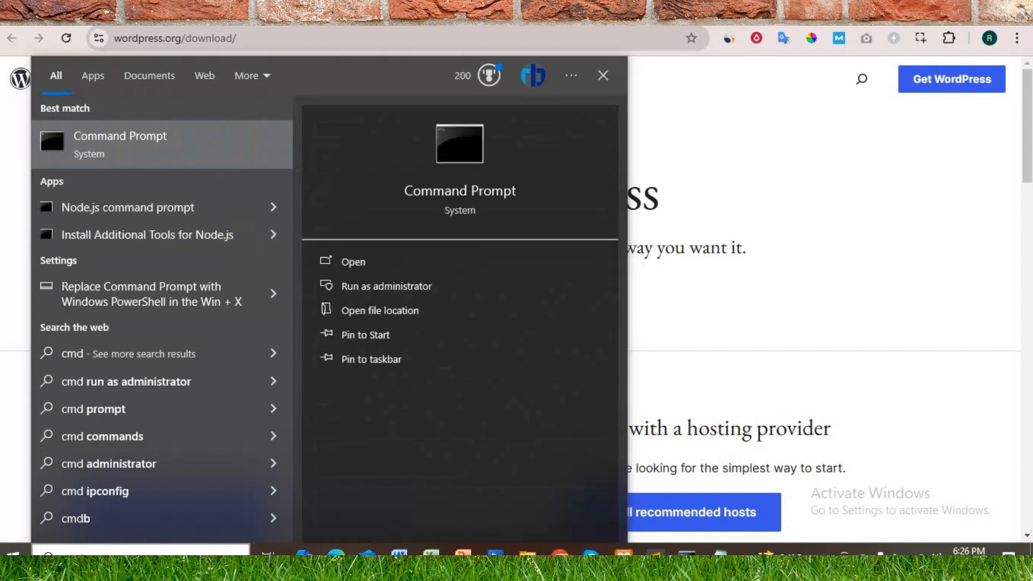
pyautogui.click(175, 132)
pyautogui.click(234, 157)
pyautogui.write('php')
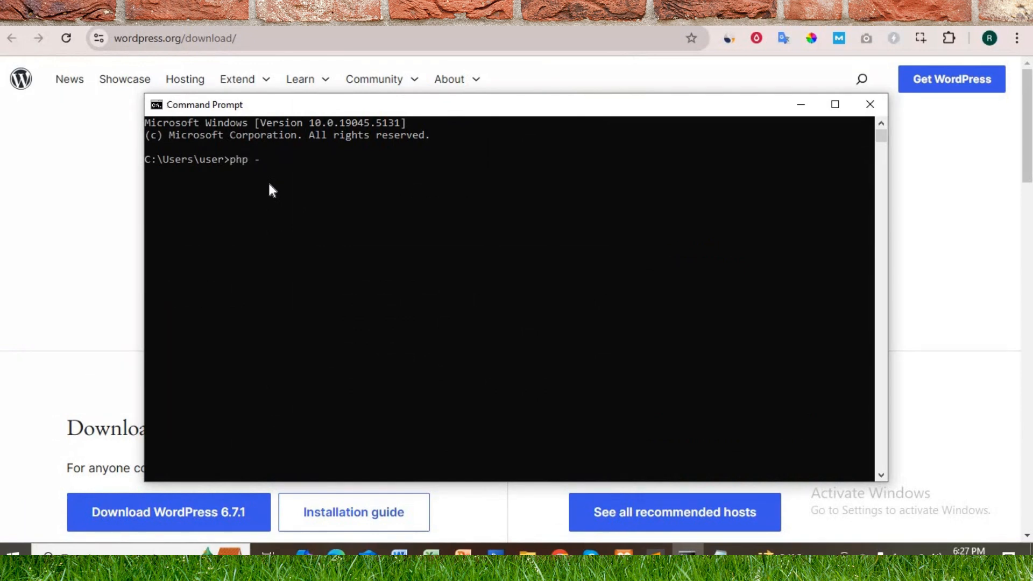
pyautogui.write(' -v')
pyautogui.press('Return')
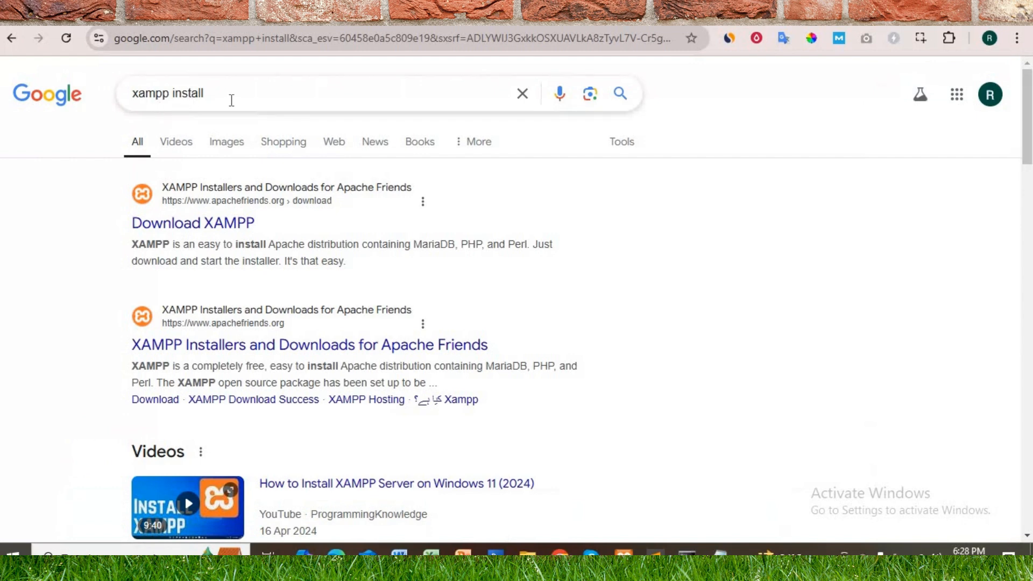
# Step: Open the Download XAMPP search result in a new tab and review the installers offered for Windows and the other platforms
pyautogui.rightClick(166, 226)
pyautogui.click(198, 243)
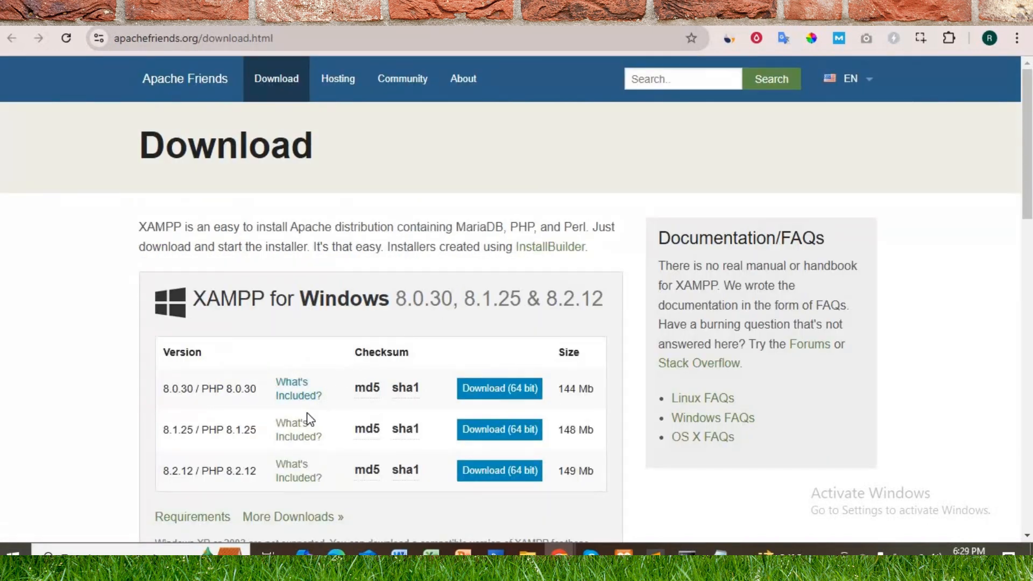
pyautogui.scroll(-1, 212, 392)
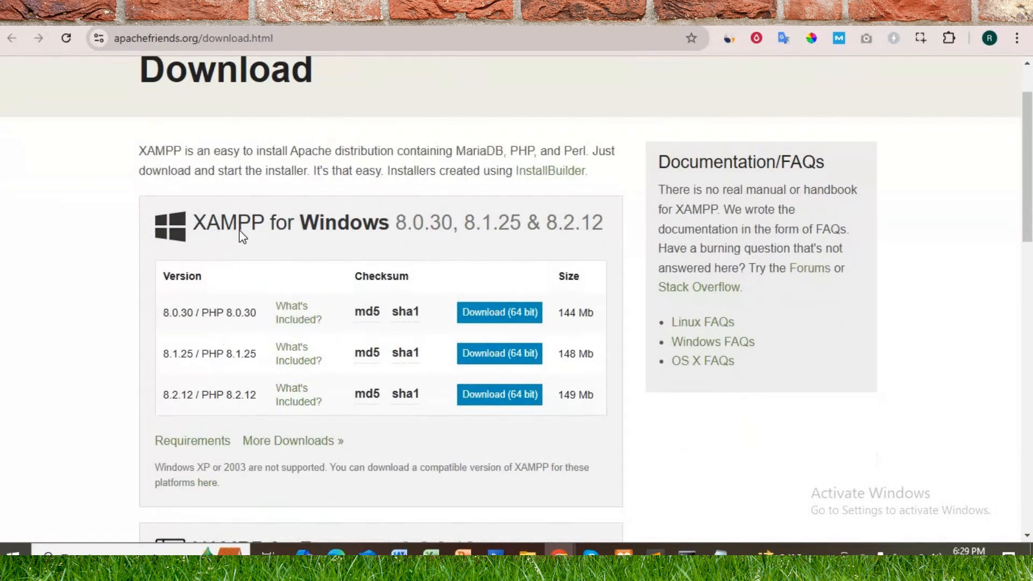
pyautogui.scroll(-3, 251, 323)
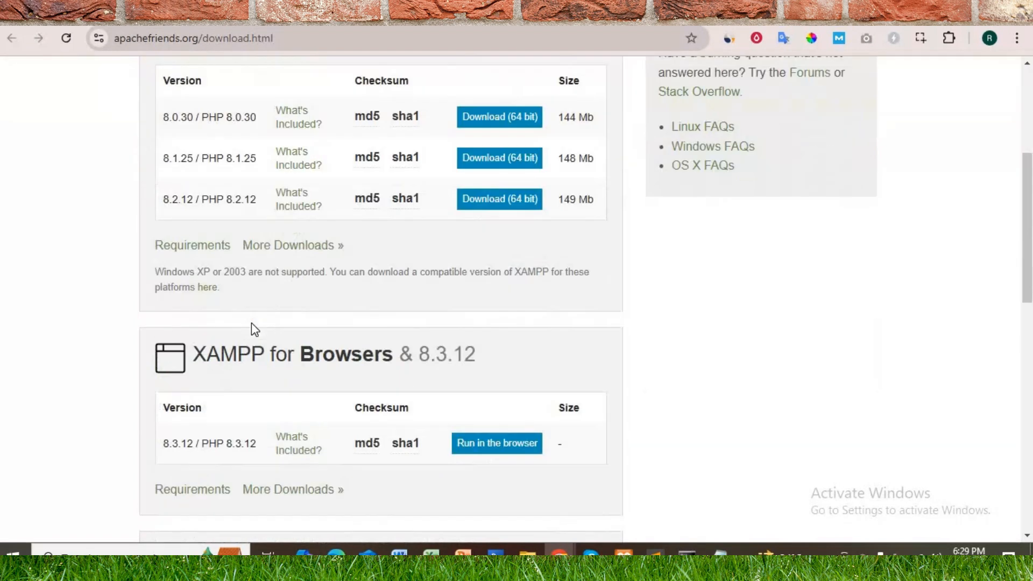
pyautogui.scroll(-9, 307, 352)
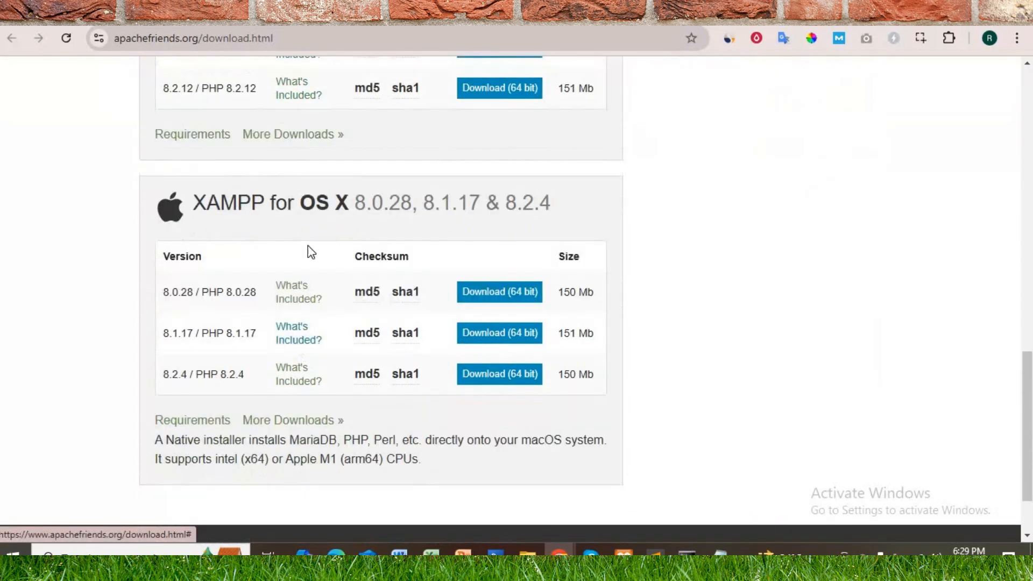
pyautogui.scroll(1, 315, 370)
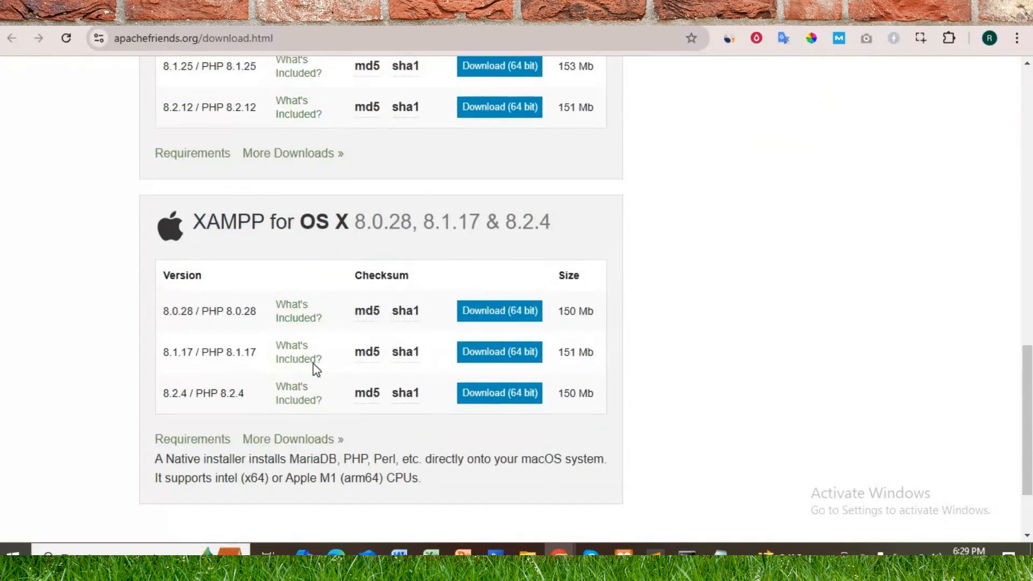
pyautogui.scroll(15, 316, 371)
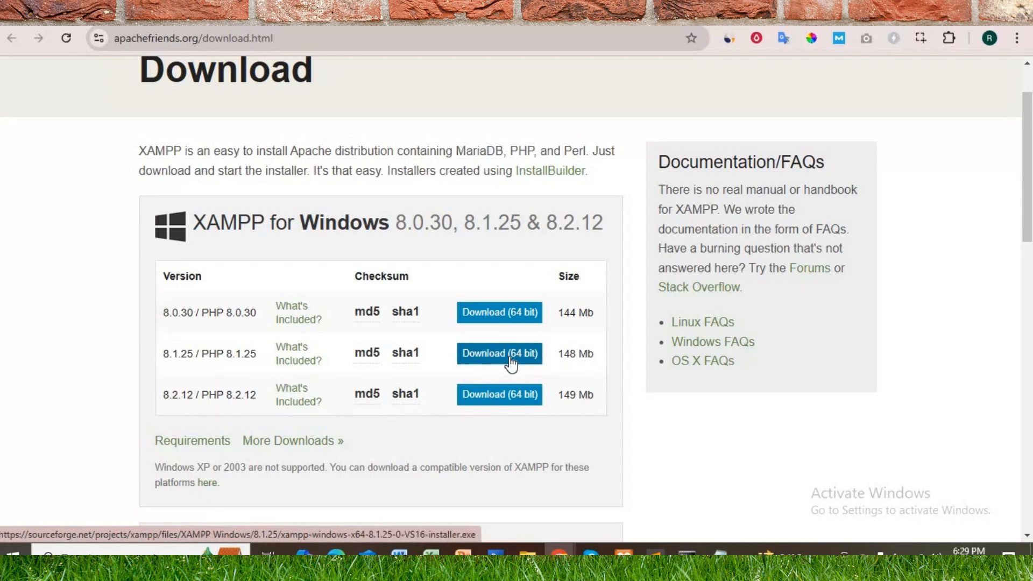
# Step: Switch to File Explorer and open the htdocs folder inside the xampp folder on Local Disk (F:)
pyautogui.click(527, 553)
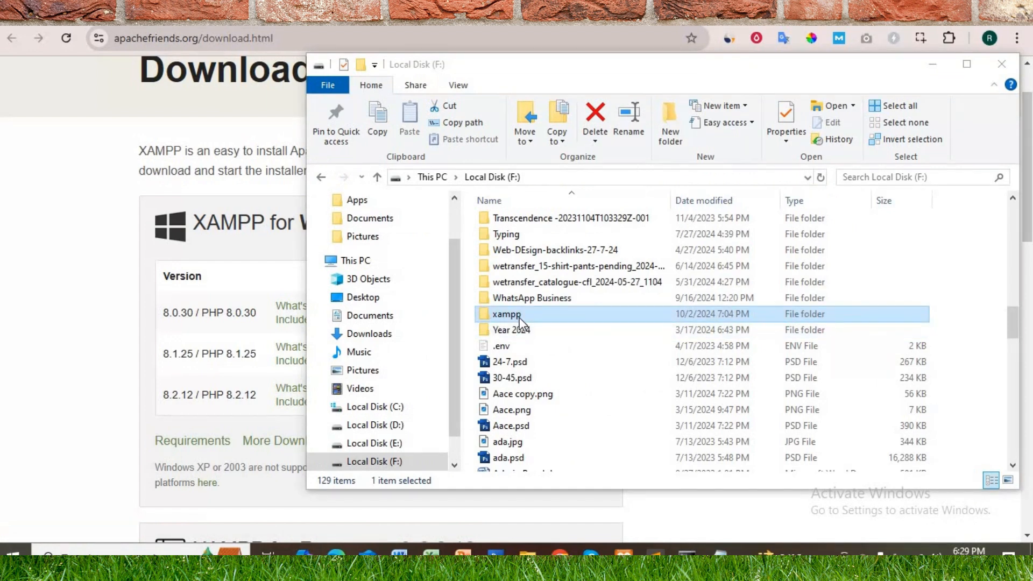
pyautogui.doubleClick(486, 316)
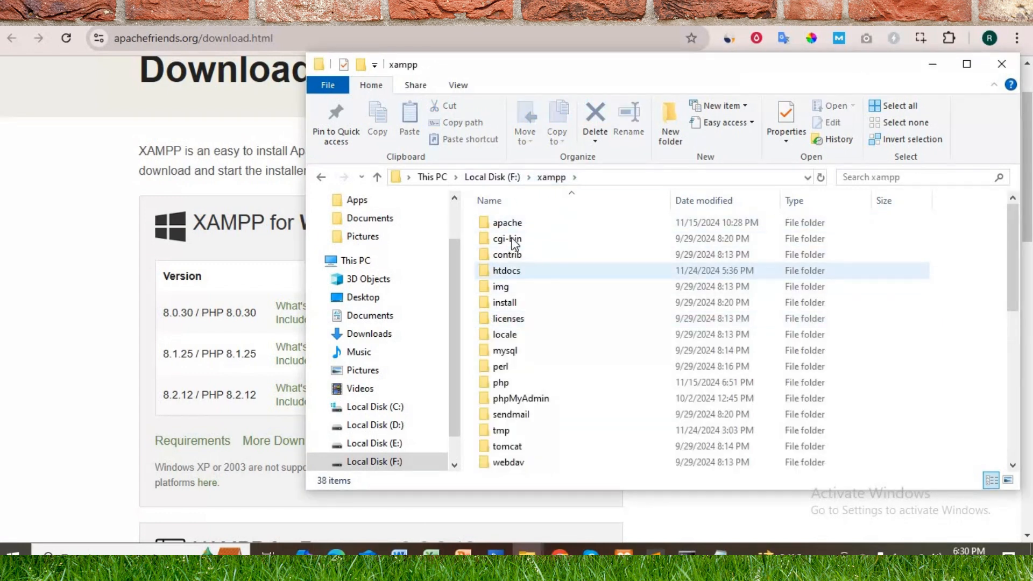
pyautogui.scroll(-3, 525, 353)
pyautogui.scroll(3, 526, 353)
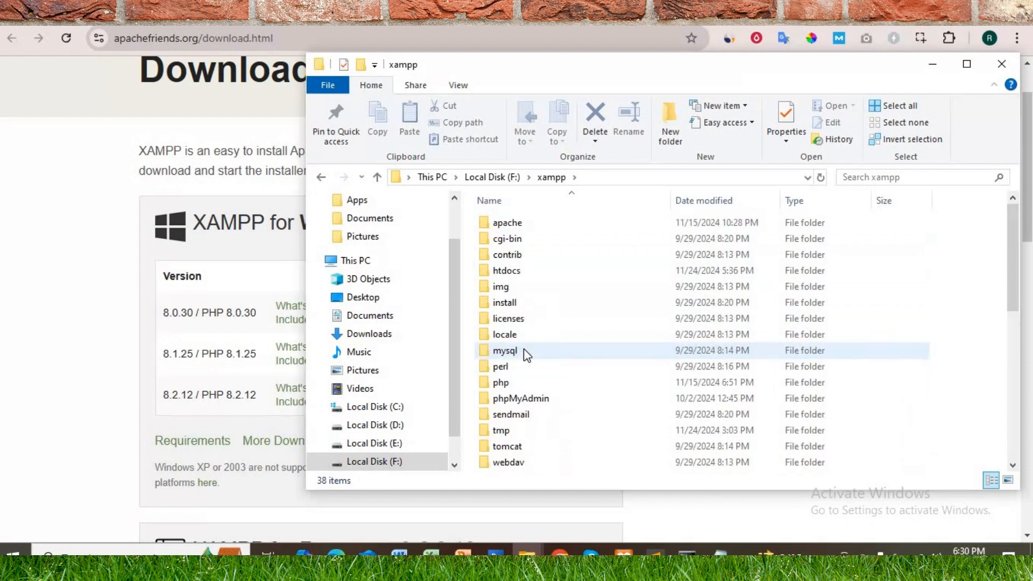
pyautogui.doubleClick(487, 279)
pyautogui.scroll(-1, 525, 279)
pyautogui.scroll(1, 530, 291)
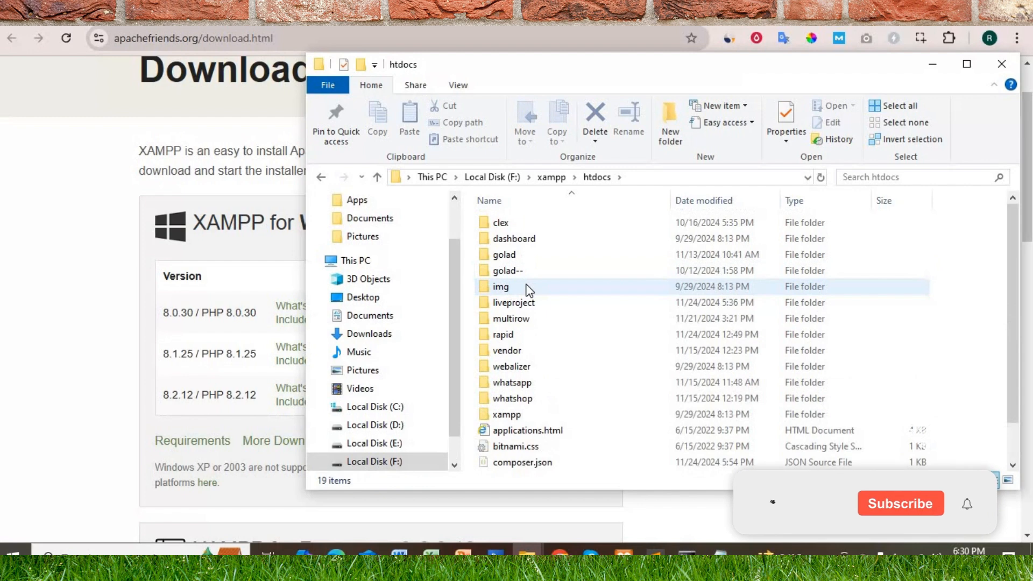
pyautogui.scroll(-1, 529, 291)
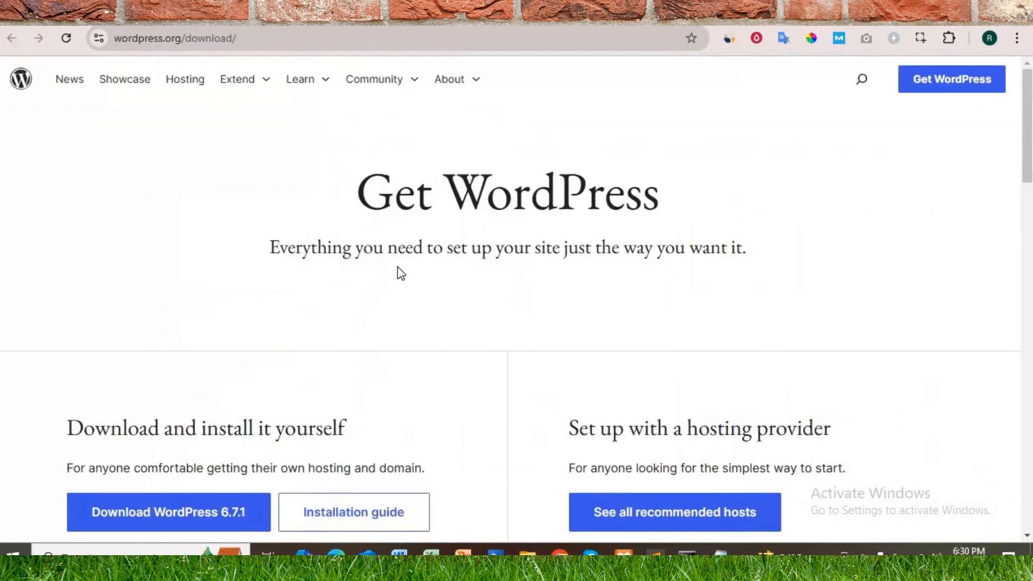
# Step: Download WordPress 6.7.1 from the wordpress.org download page and dismiss the thank-you message
pyautogui.scroll(-1, 398, 272)
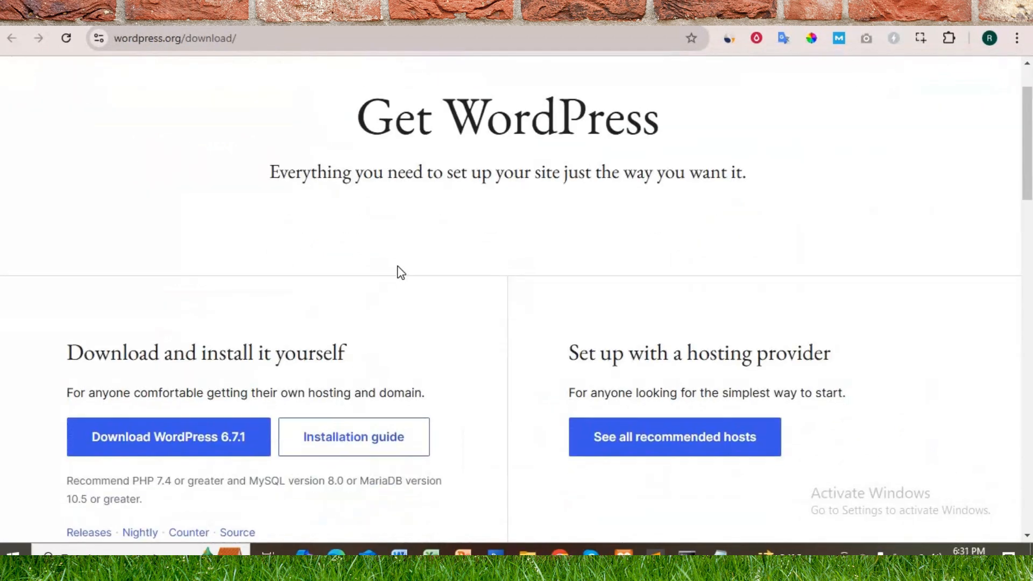
pyautogui.scroll(-3, 398, 272)
pyautogui.scroll(4, 201, 134)
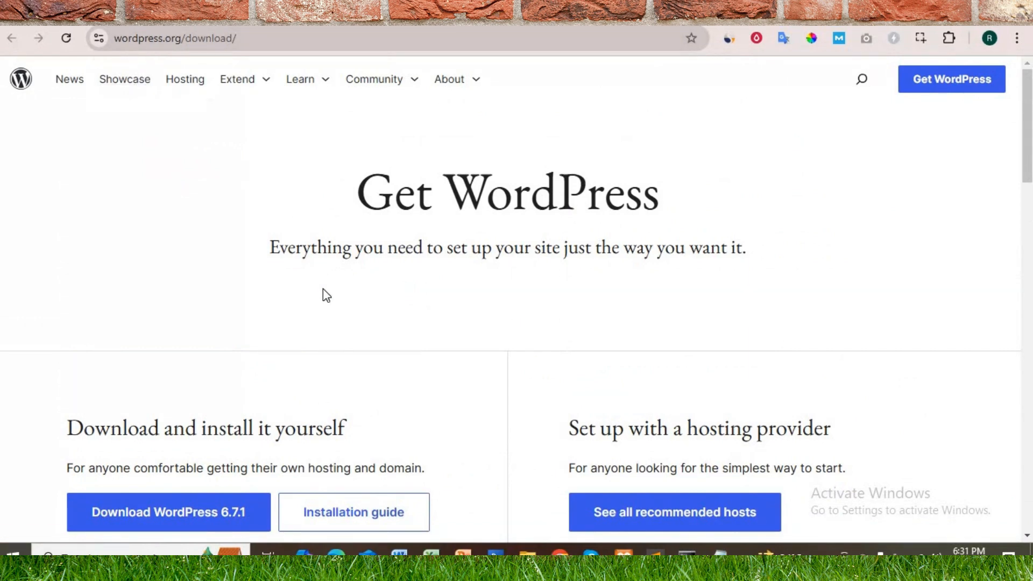
pyautogui.scroll(-4, 312, 310)
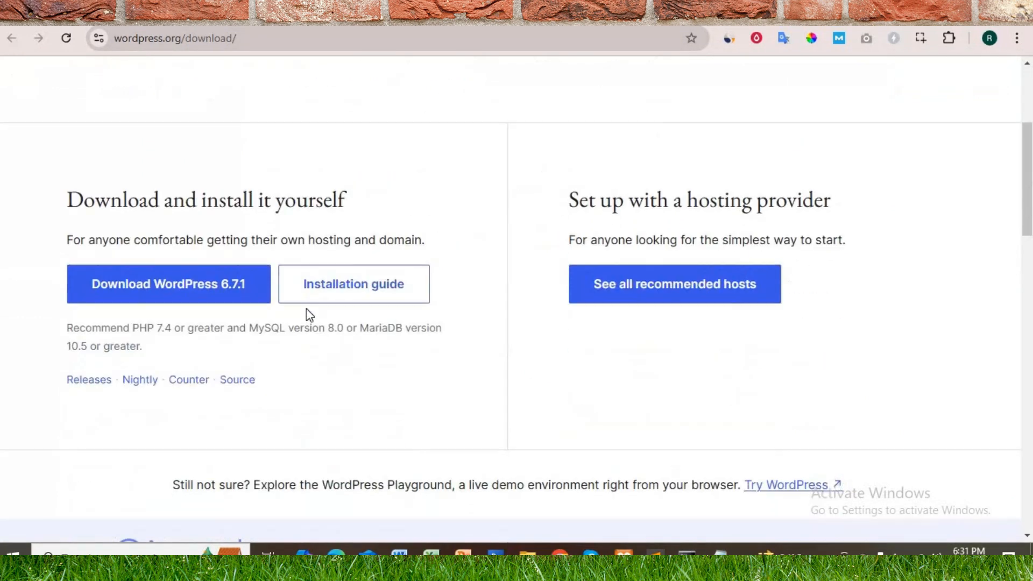
pyautogui.click(176, 288)
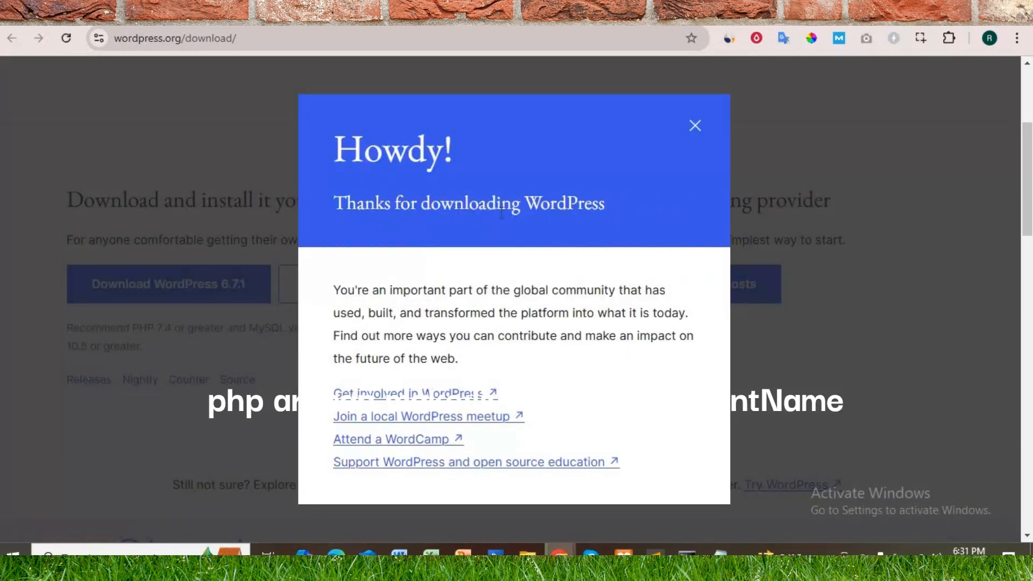
pyautogui.click(697, 127)
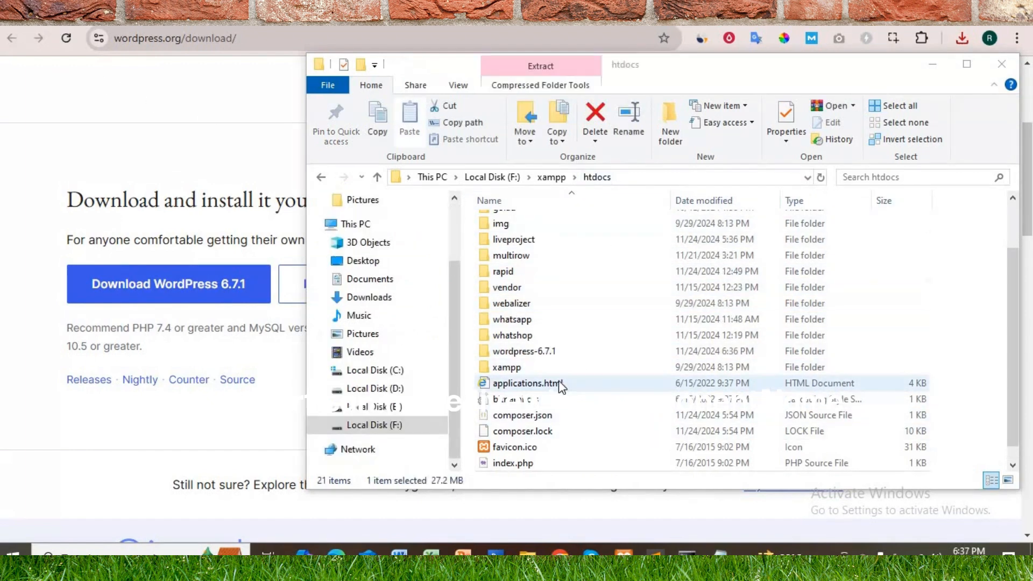
# Step: Rename the wordpress-6.7.1 folder in htdocs as wpproject
pyautogui.click(516, 351)
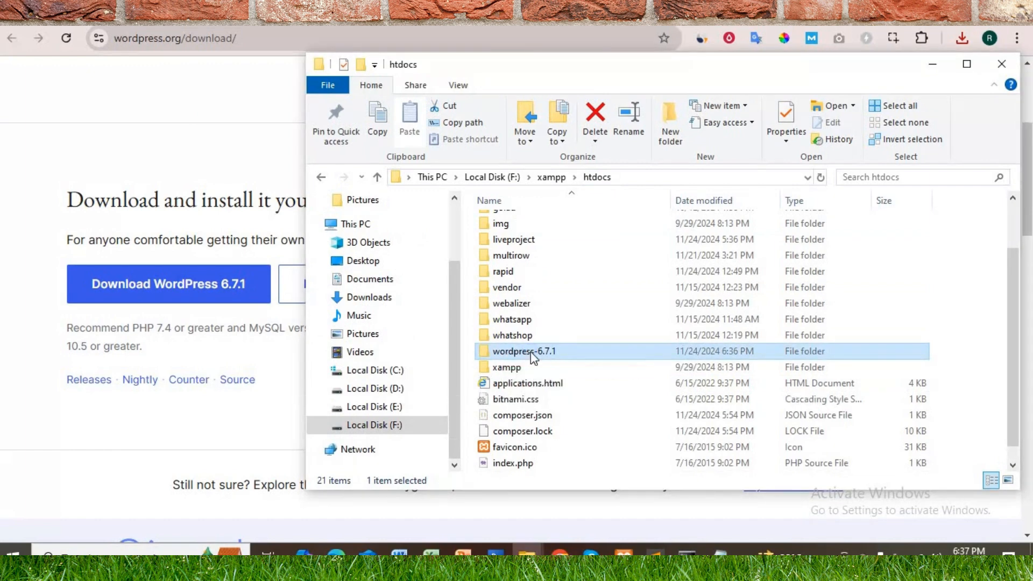
pyautogui.rightClick(531, 351)
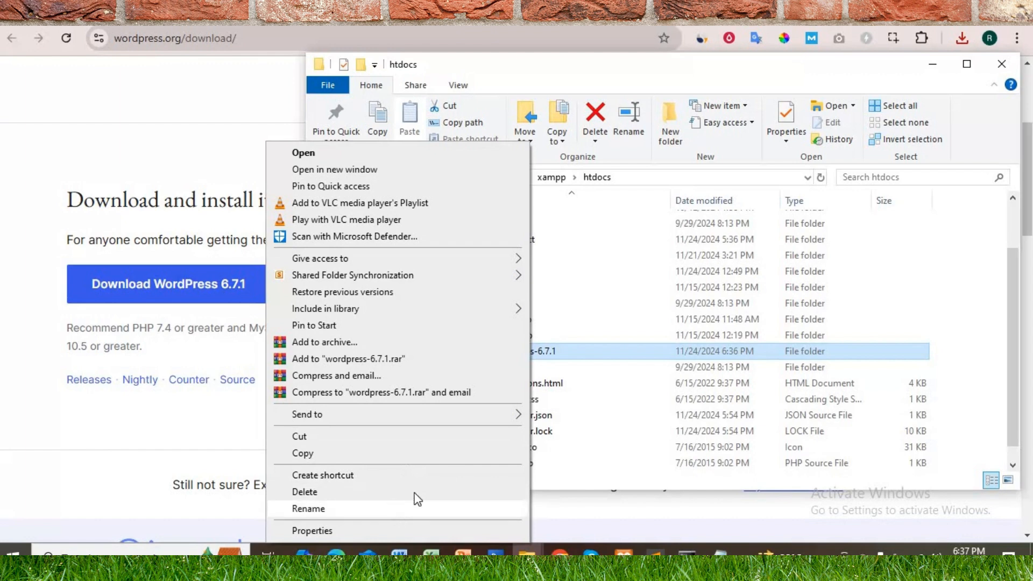
pyautogui.click(416, 507)
pyautogui.write('wpproject')
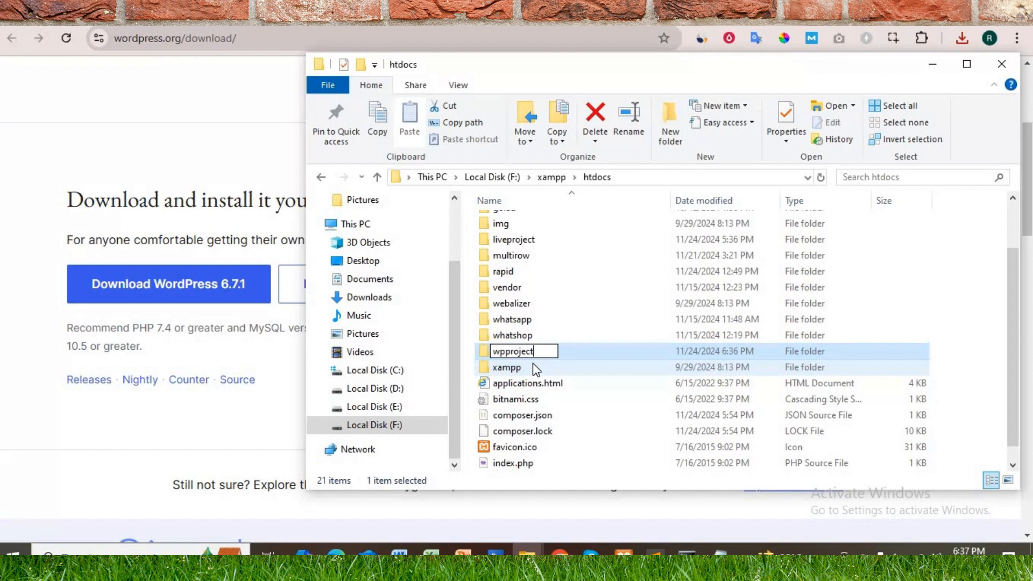
pyautogui.press('Return')
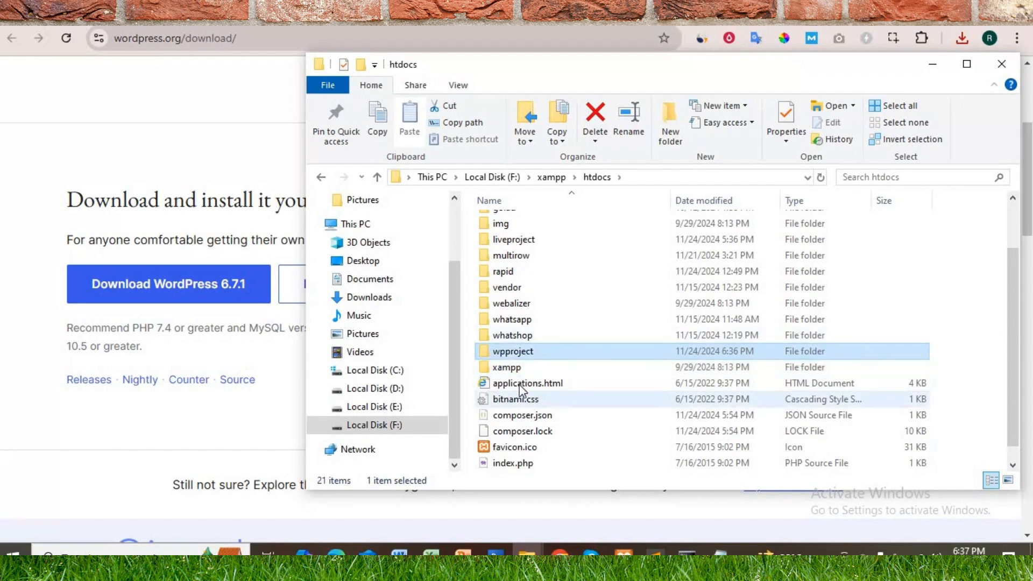
# Step: Move all files and folders from the wordpress subfolder of wpproject up into the wpproject folder itself
pyautogui.doubleClick(490, 354)
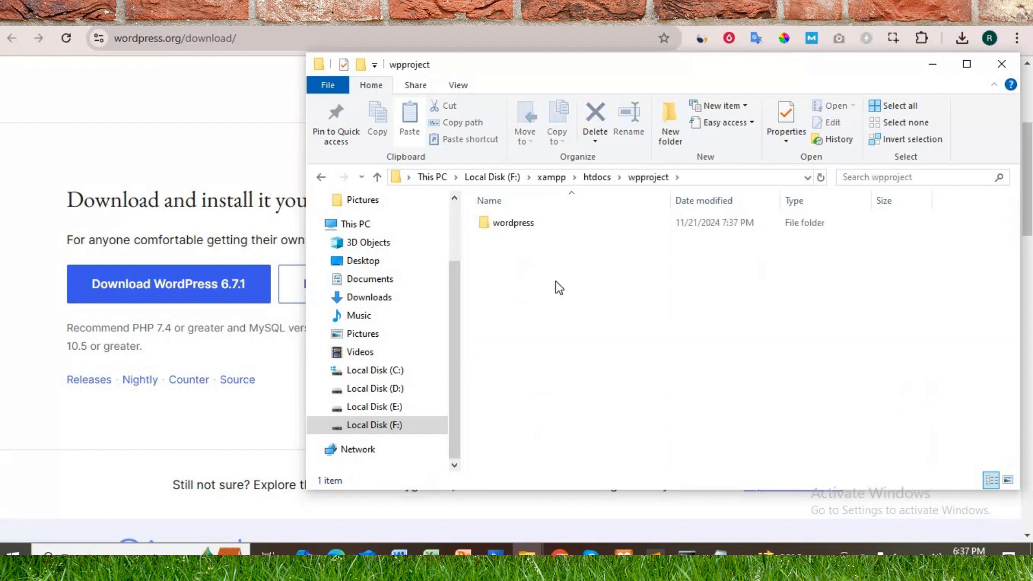
pyautogui.doubleClick(498, 226)
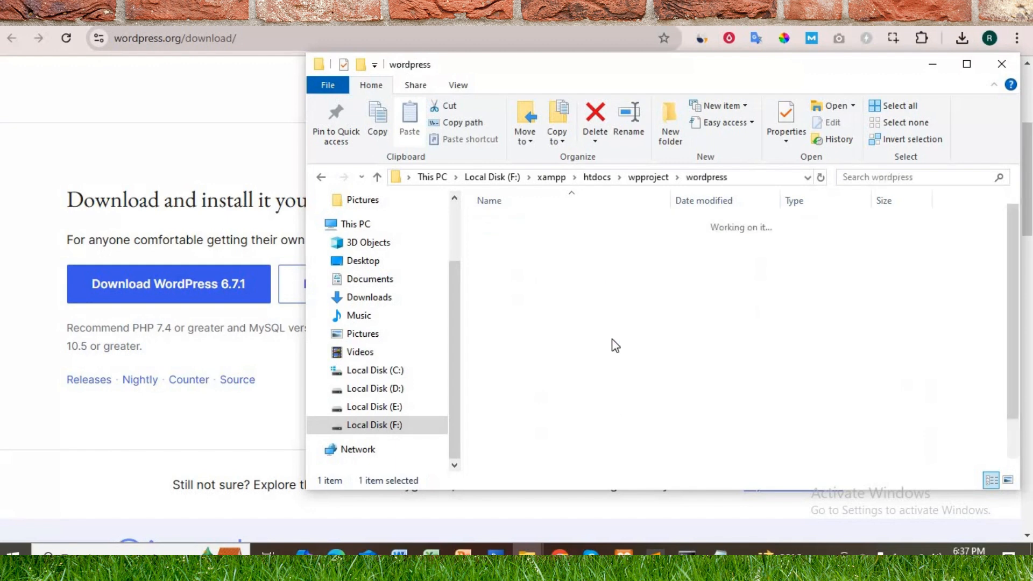
pyautogui.scroll(1, 618, 432)
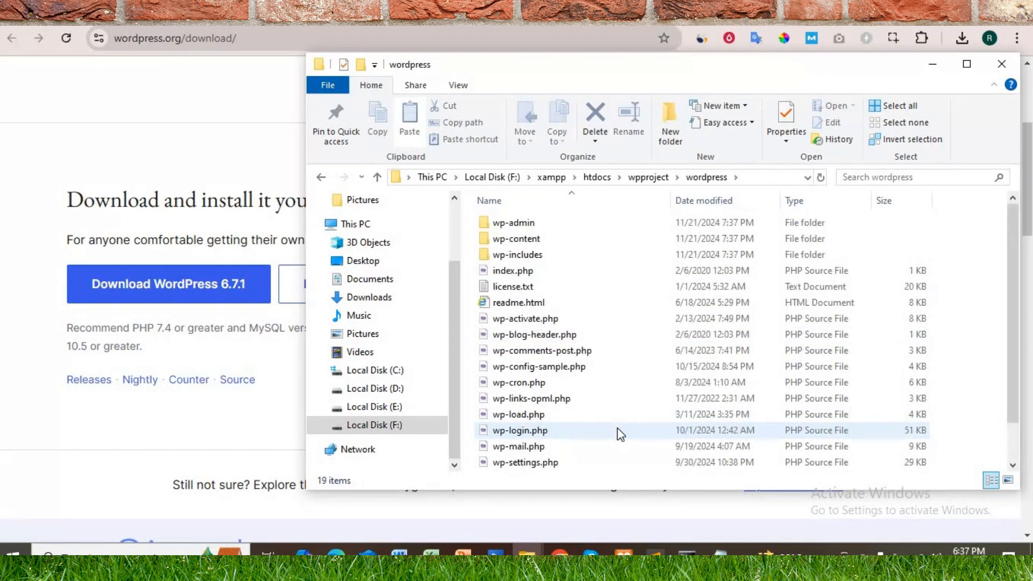
pyautogui.hotkey('ctrl', 'a')
pyautogui.hotkey('ctrl', 'c')
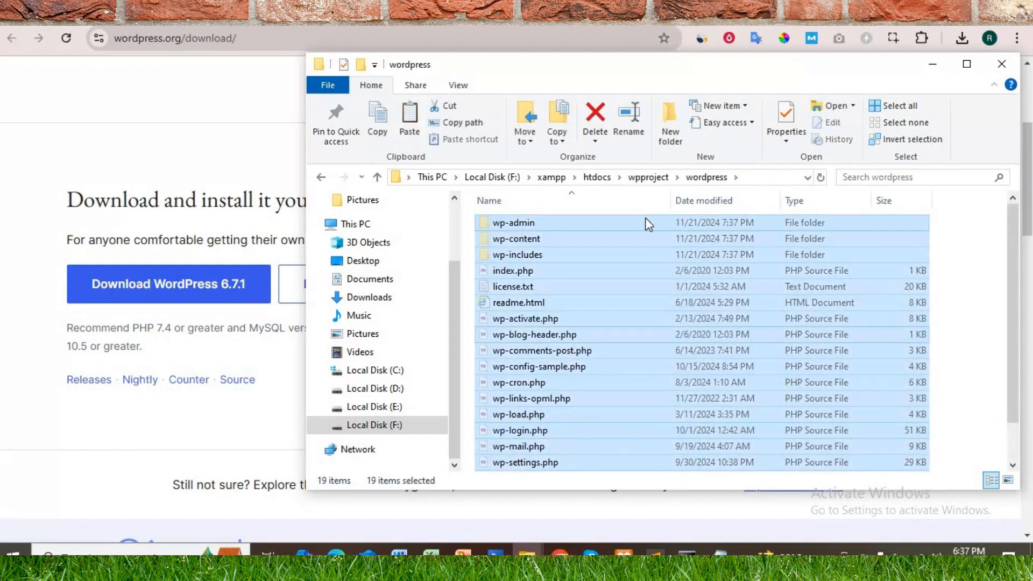
pyautogui.click(646, 178)
pyautogui.hotkey('ctrl', 'v')
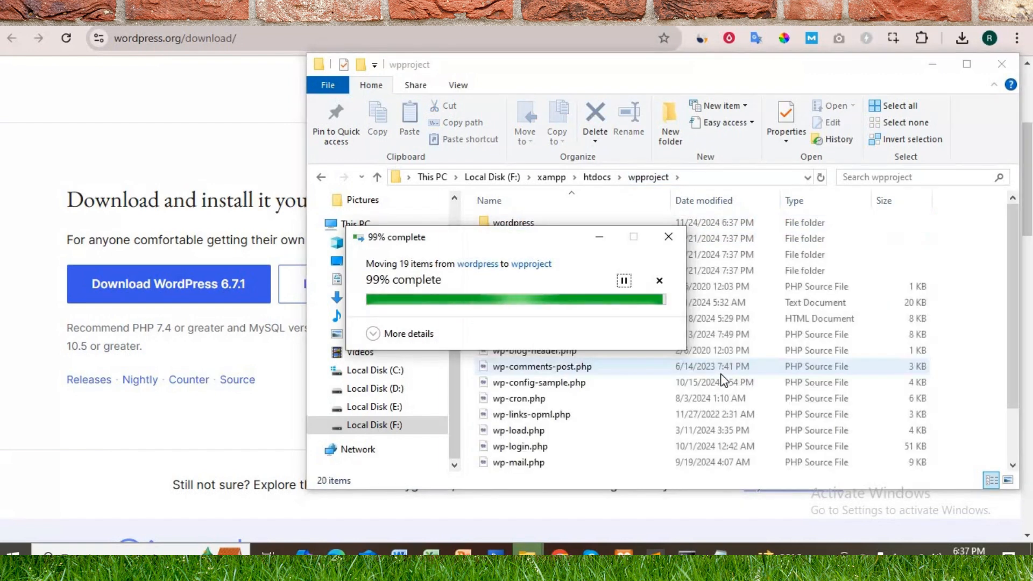
# Step: Delete the emptied wordpress subfolder from wpproject and look over the remaining files
pyautogui.click(501, 224)
pyautogui.press('Delete')
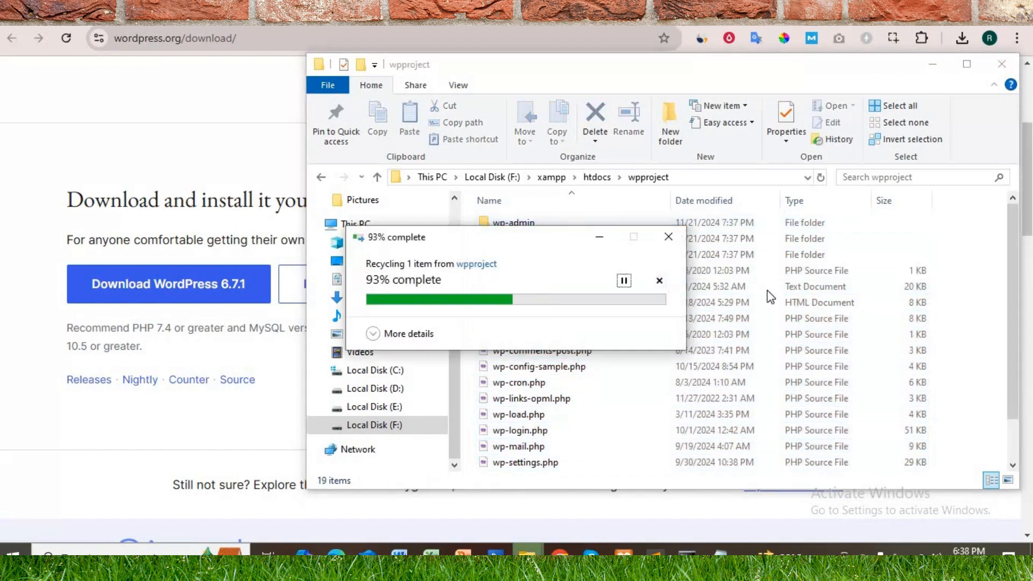
pyautogui.scroll(-1, 555, 402)
pyautogui.scroll(1, 535, 294)
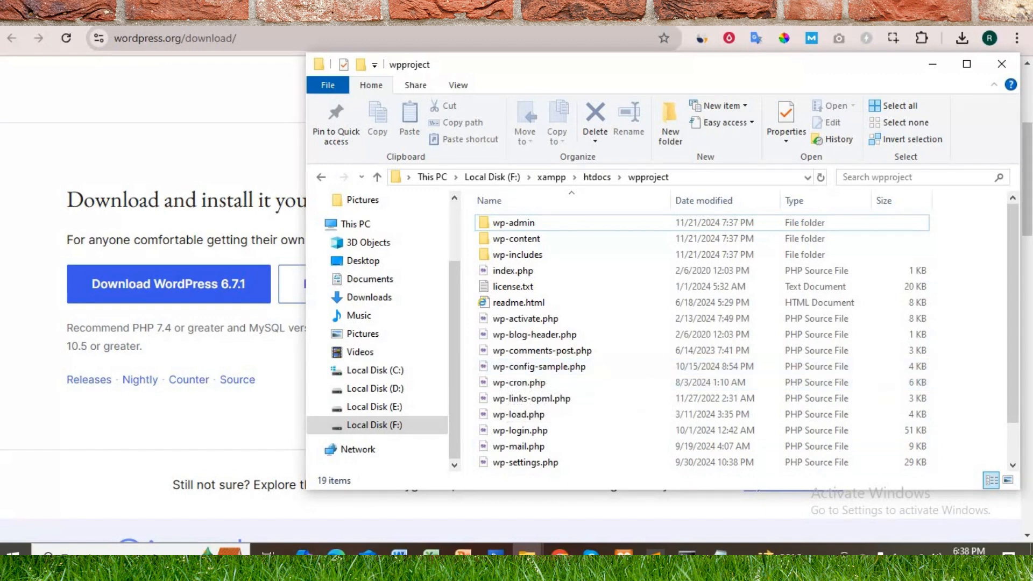
# Step: Rename wp-config-sample.php in the wpproject folder as wp-config.php
pyautogui.click(540, 371)
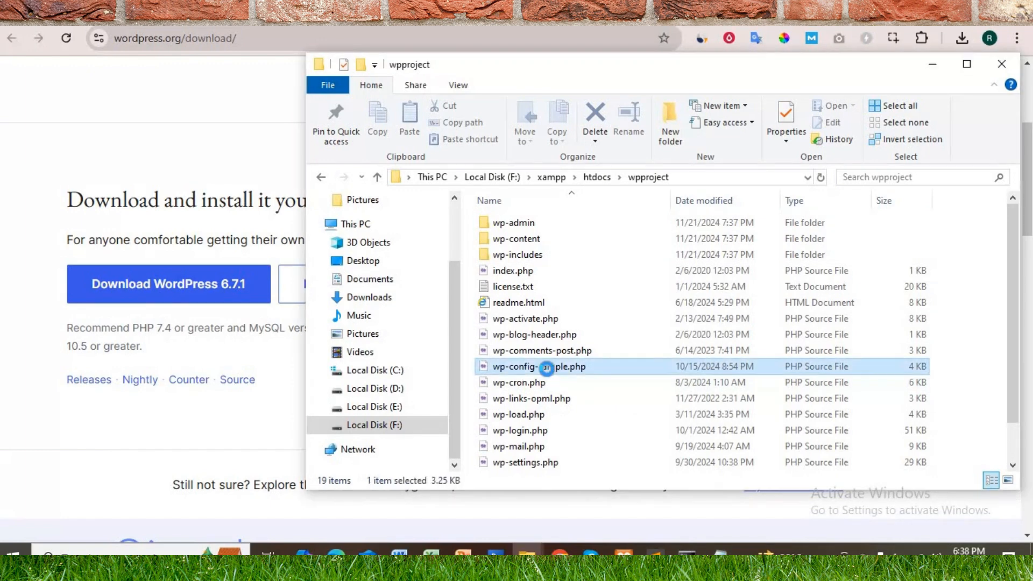
pyautogui.rightClick(547, 369)
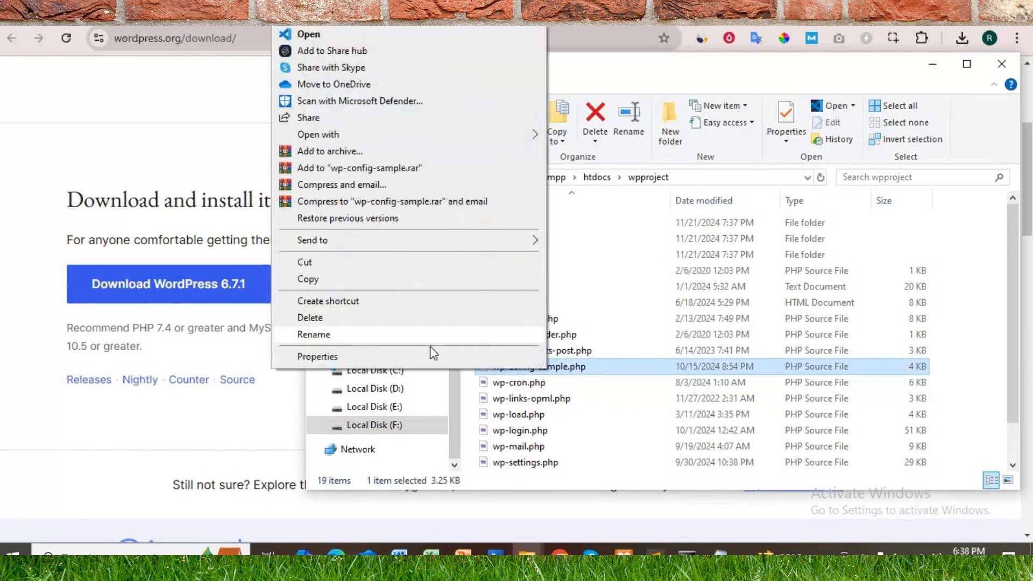
pyautogui.click(430, 339)
pyautogui.click(536, 367)
pyautogui.press('Delete')
pyautogui.press('Delete')
pyautogui.press('Delete')
pyautogui.press('Delete')
pyautogui.press('Delete')
pyautogui.press('Delete')
pyautogui.press('Delete')
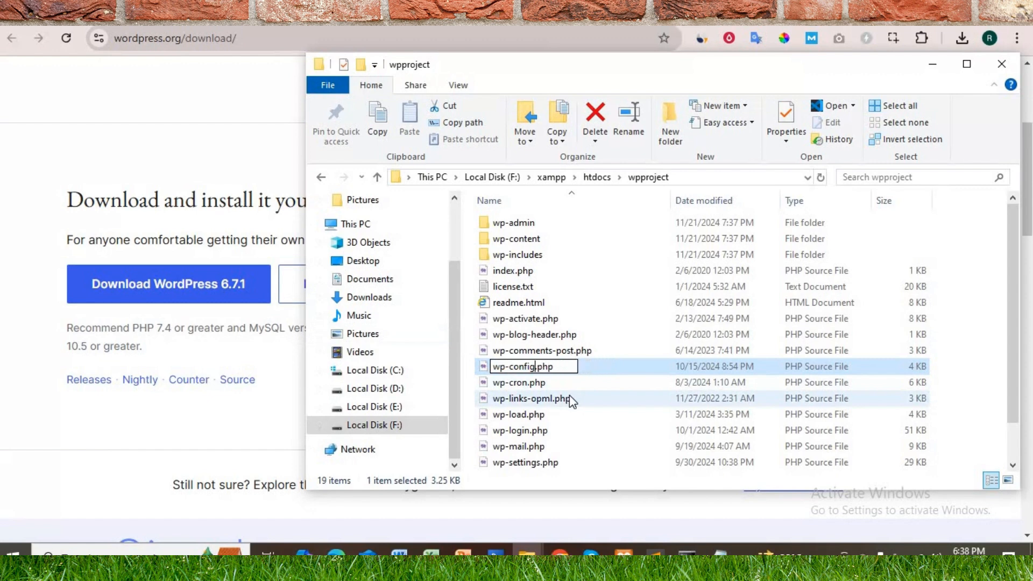
pyautogui.press('Return')
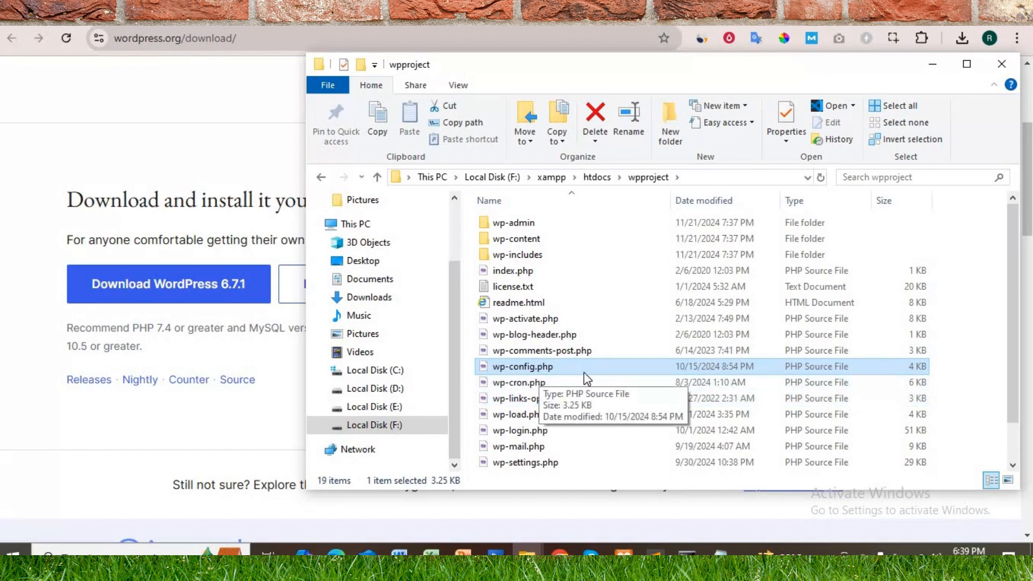
# Step: Search Windows for the XAMPP Control Panel and switch to it
pyautogui.click(624, 553)
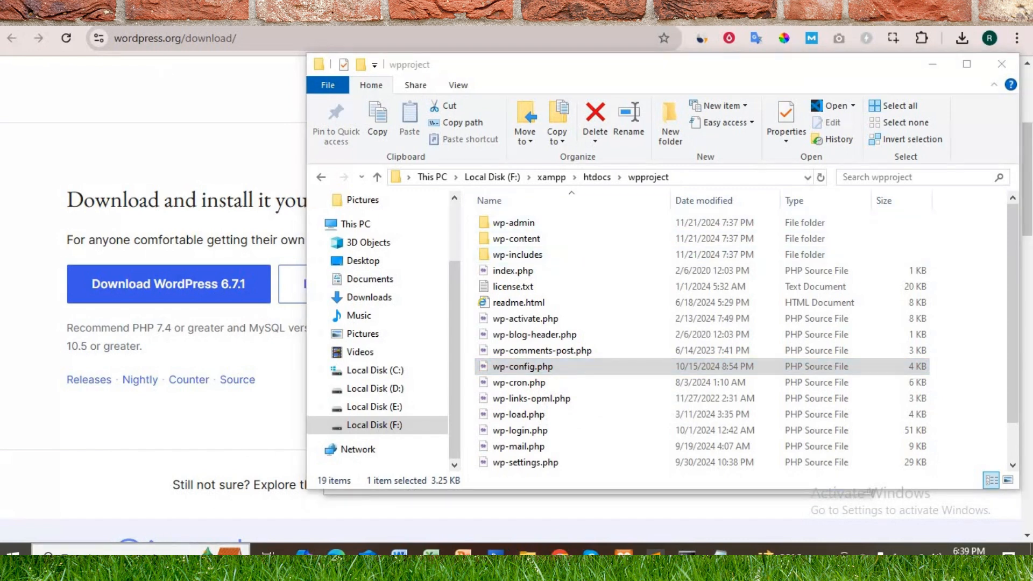
pyautogui.click(82, 551)
pyautogui.write('xam')
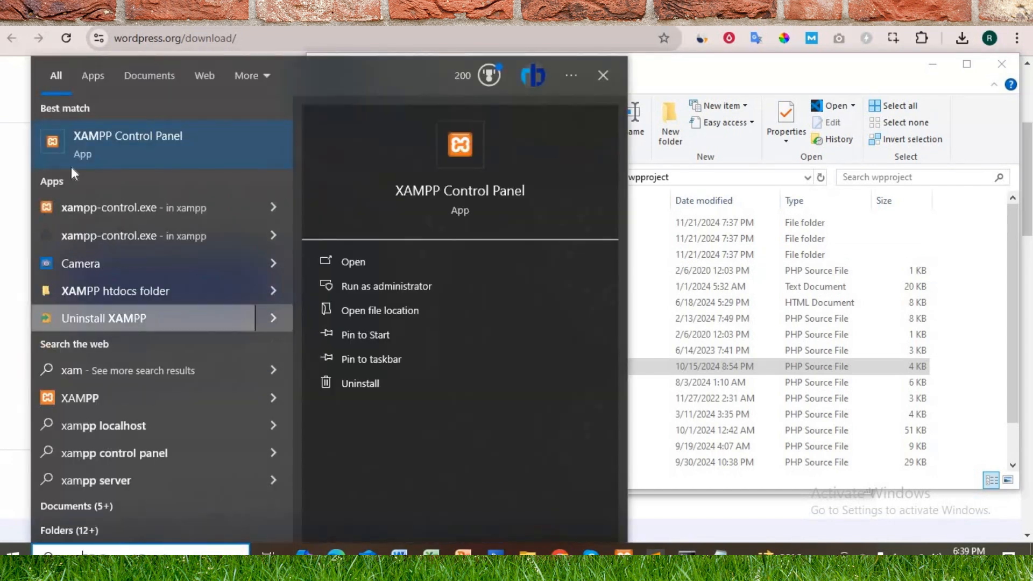
pyautogui.click(624, 550)
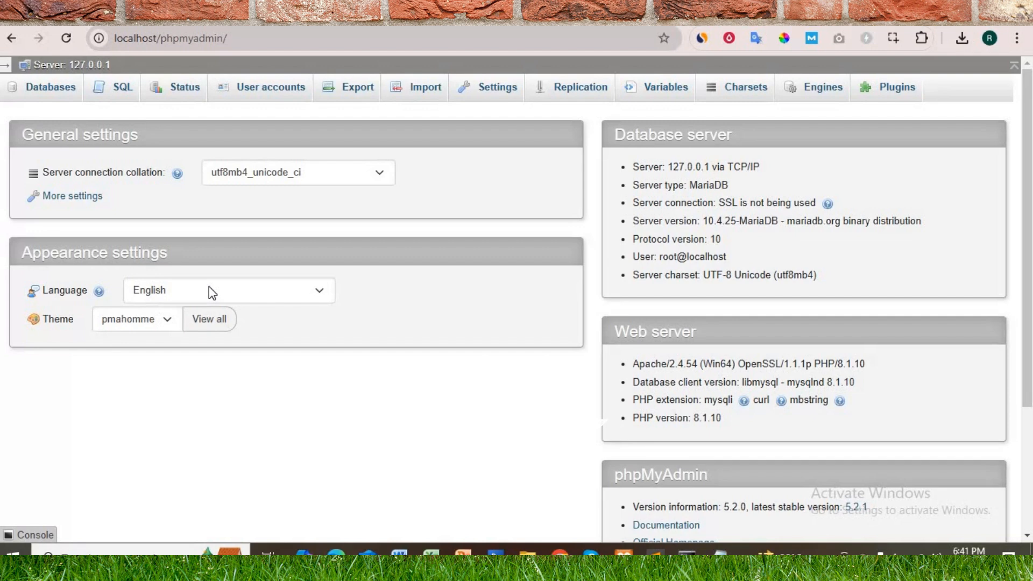
# Step: Create a new database named wpproject in phpMyAdmin
pyautogui.click(56, 89)
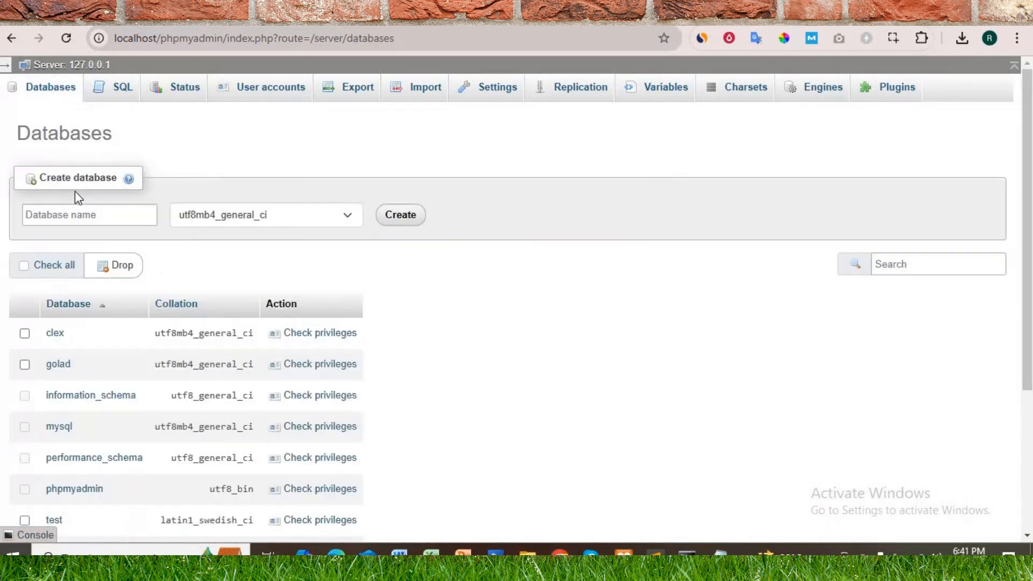
pyautogui.click(81, 215)
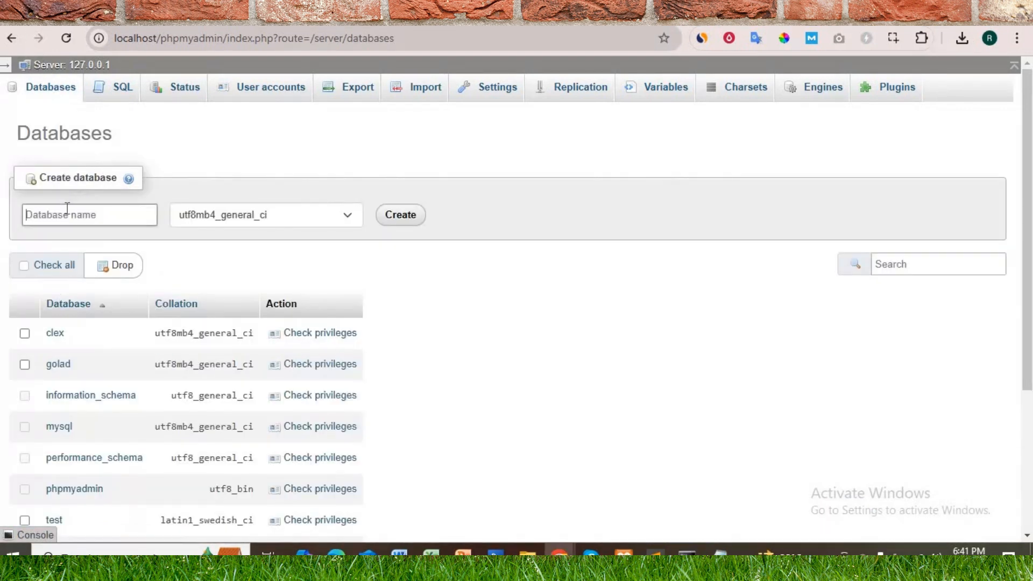
pyautogui.click(212, 139)
pyautogui.click(71, 214)
pyautogui.click(69, 217)
pyautogui.write('wpproject')
pyautogui.click(403, 216)
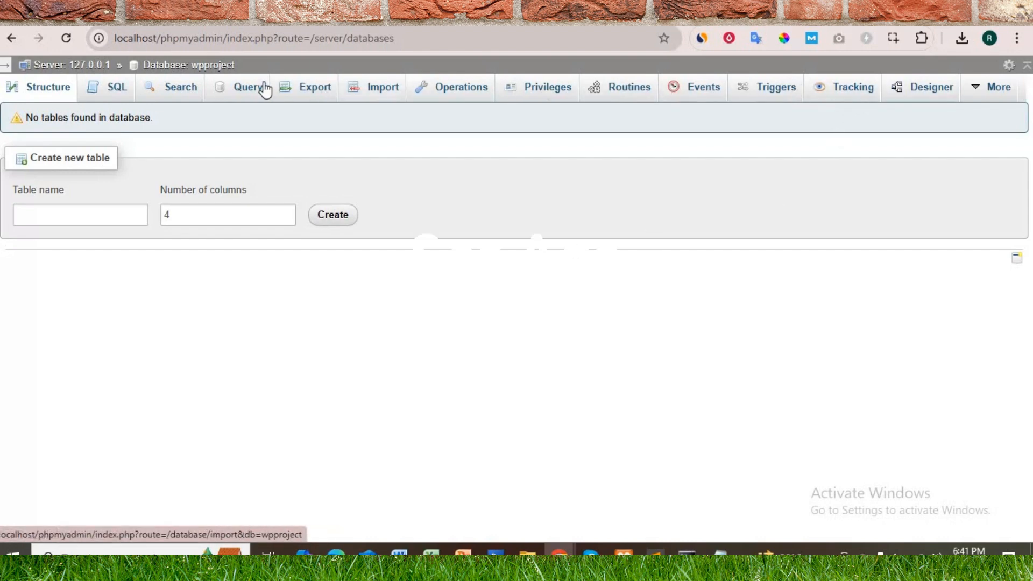
# Step: Start a new user account for the wpproject database, entering its user name and setting the host name to Local
pyautogui.click(547, 101)
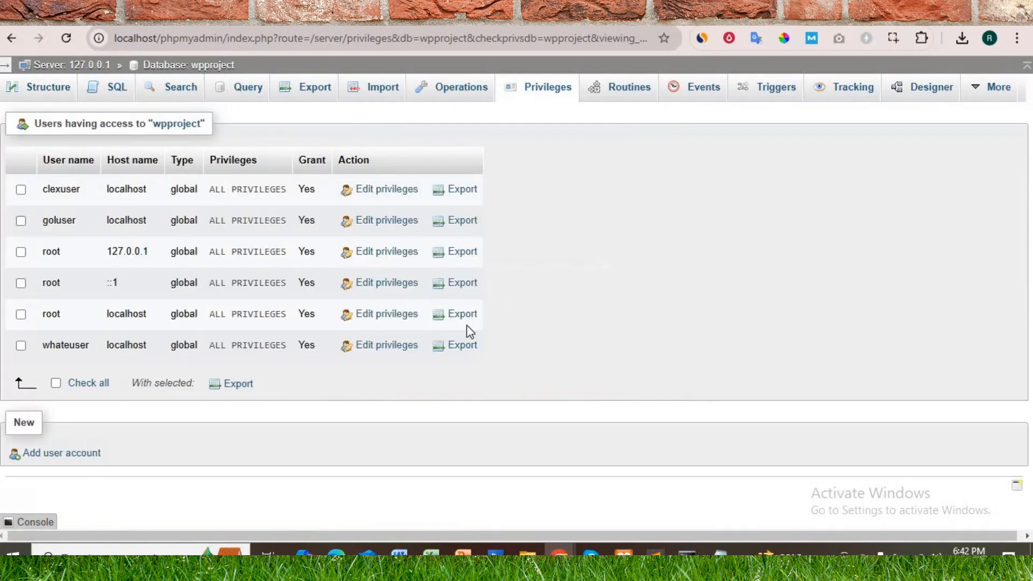
pyautogui.click(46, 455)
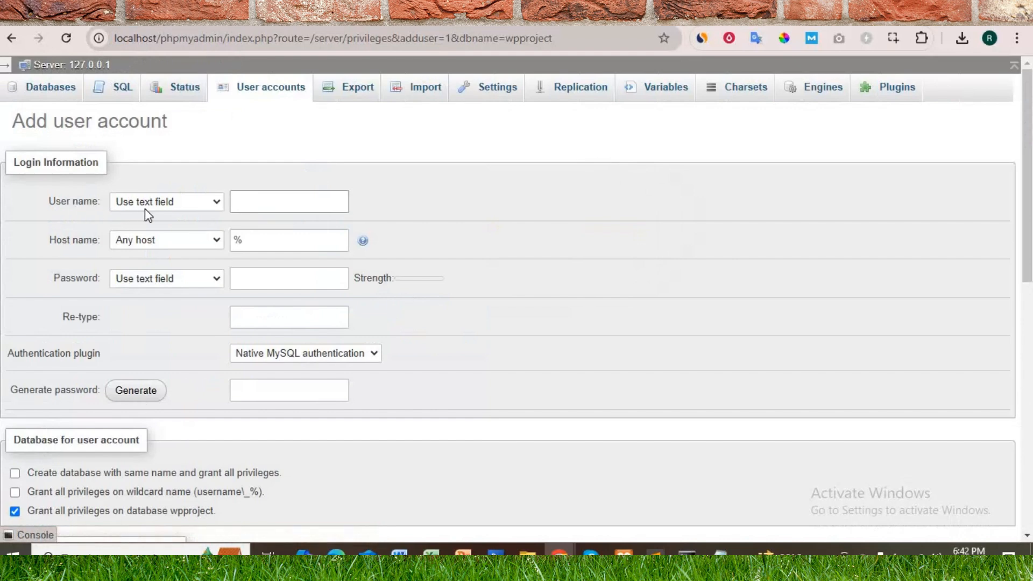
pyautogui.click(165, 208)
pyautogui.click(274, 202)
pyautogui.write('ravi')
pyautogui.click(142, 240)
pyautogui.click(144, 277)
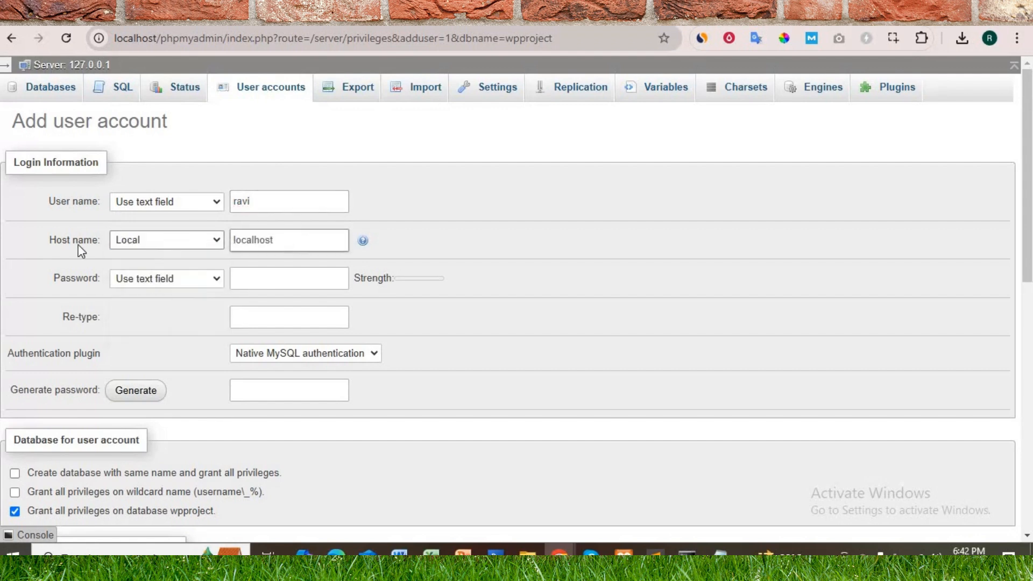
# Step: Enter the new account's password and repeat it in the Re-type field
pyautogui.click(144, 281)
pyautogui.click(187, 278)
pyautogui.click(261, 278)
pyautogui.write('123')
pyautogui.click(260, 317)
pyautogui.write('123')
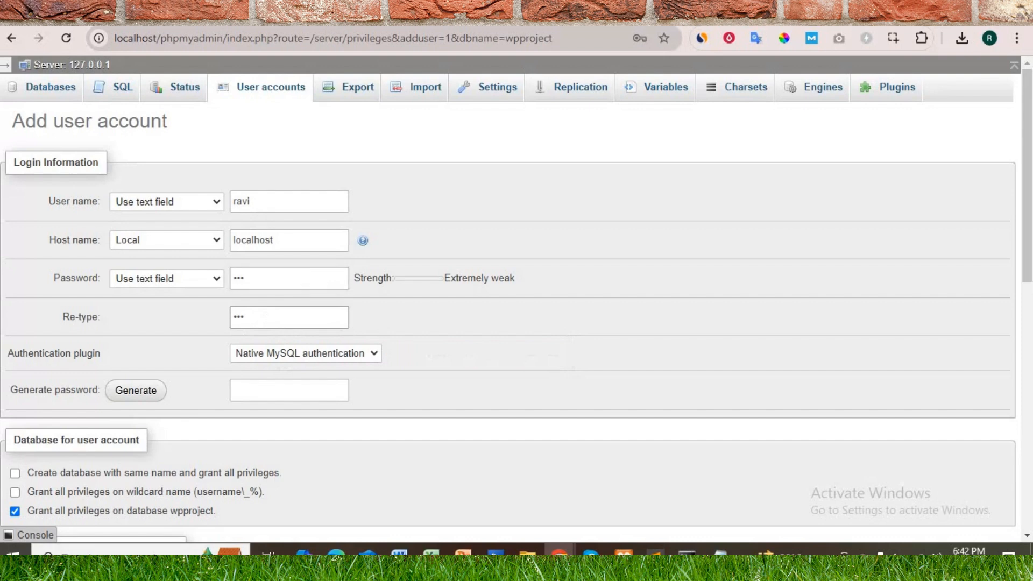
# Step: Grant the new user all global privileges and create the account
pyautogui.scroll(-5, 292, 304)
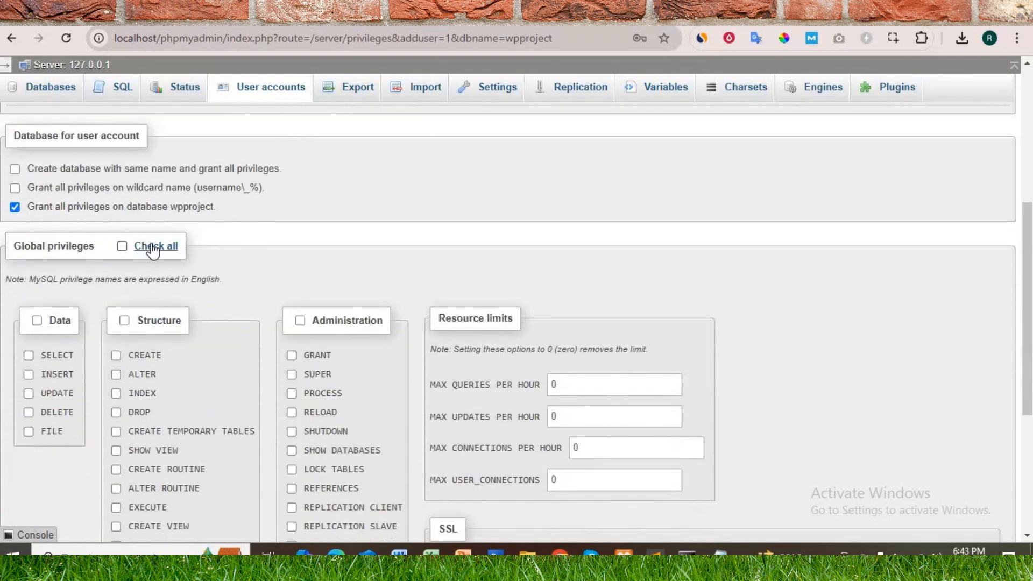
pyautogui.click(153, 249)
pyautogui.scroll(-1, 361, 288)
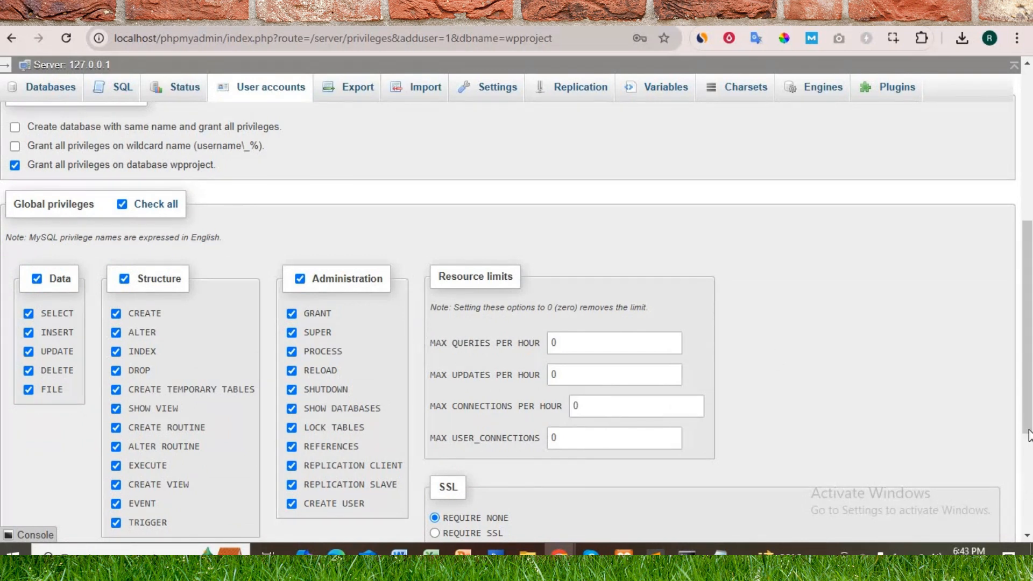
pyautogui.scroll(-5, 474, 446)
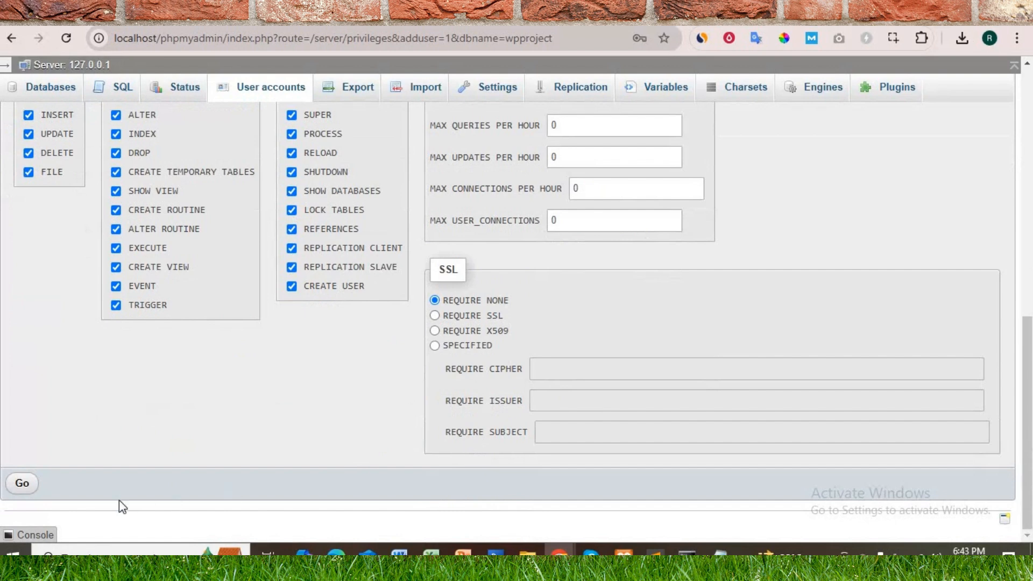
pyautogui.click(28, 488)
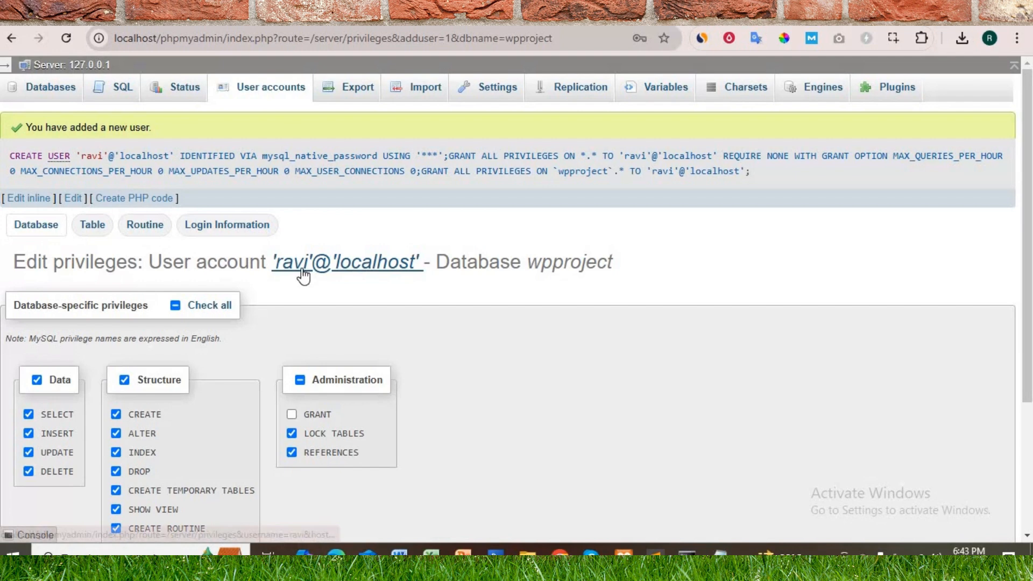
# Step: Review the database name and login details of the new account against the notes kept in Notepad
pyautogui.doubleClick(619, 263)
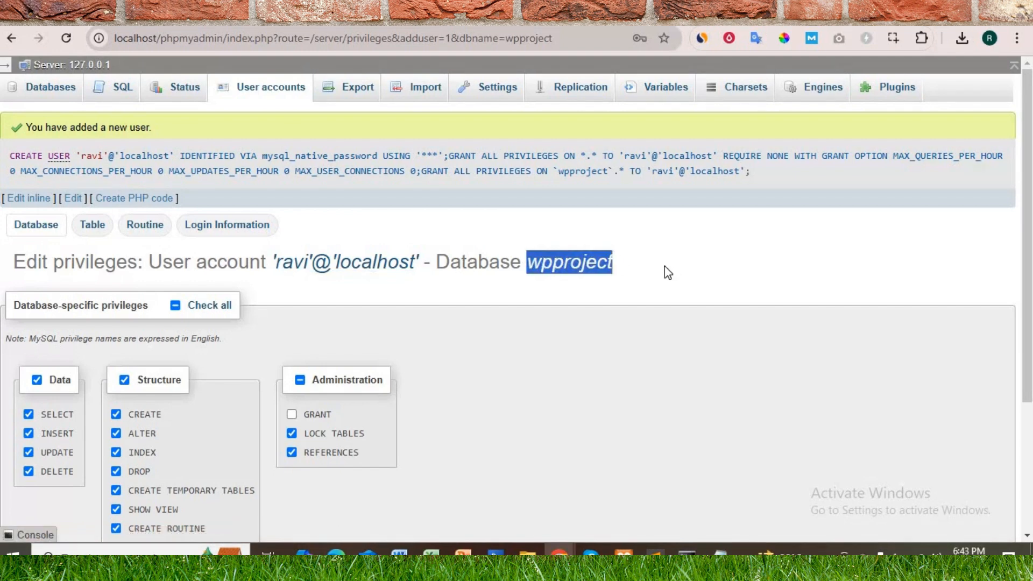
pyautogui.click(720, 550)
pyautogui.moveTo(576, 115); pyautogui.dragTo(435, 122)
pyautogui.press('Right')
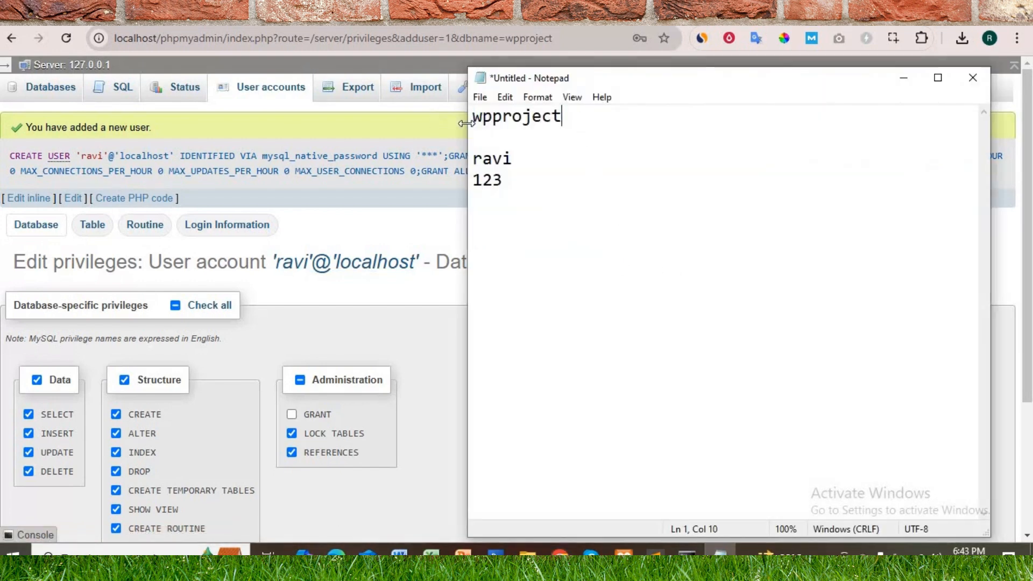
pyautogui.click(412, 222)
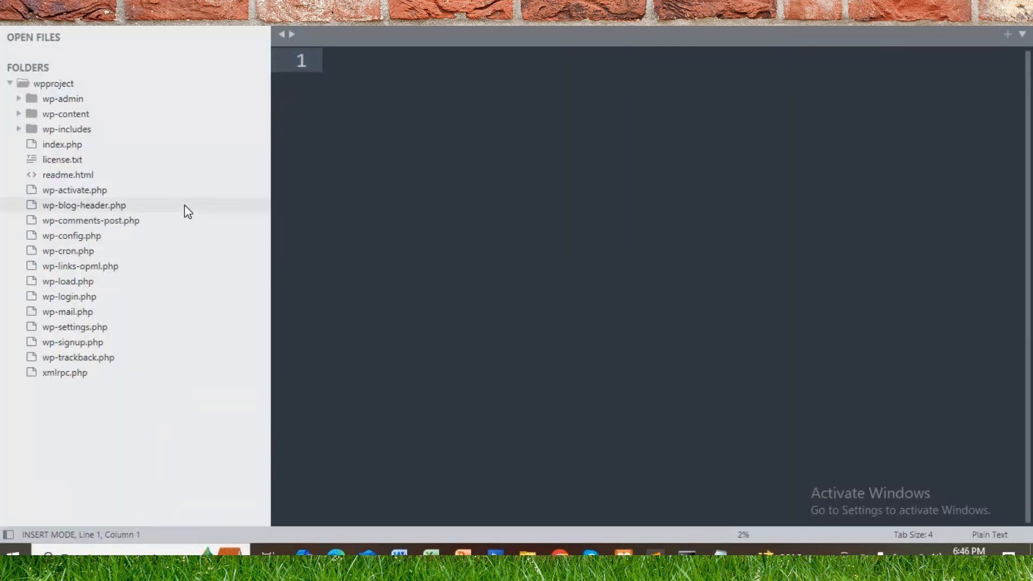
# Step: Open wp-config.php from the wpproject folder in the code editor and examine its database settings, including DB_HOST
pyautogui.click(79, 235)
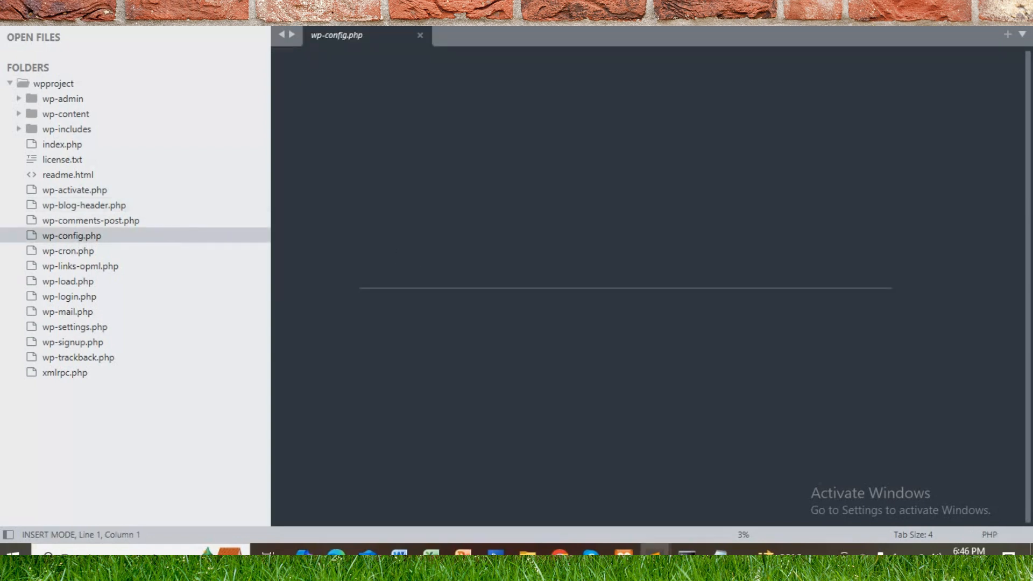
pyautogui.scroll(-4, 592, 285)
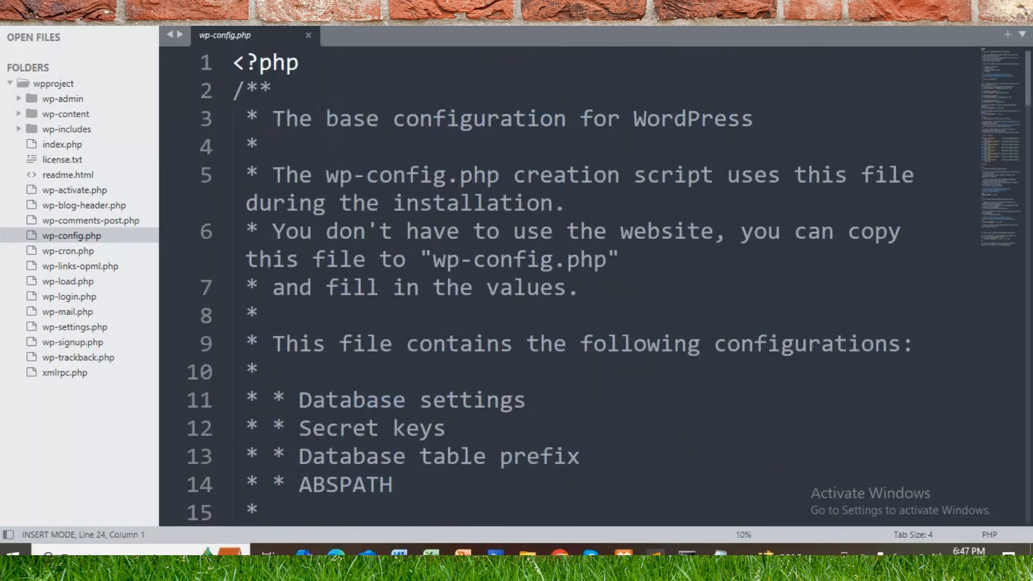
pyautogui.scroll(-6, 592, 285)
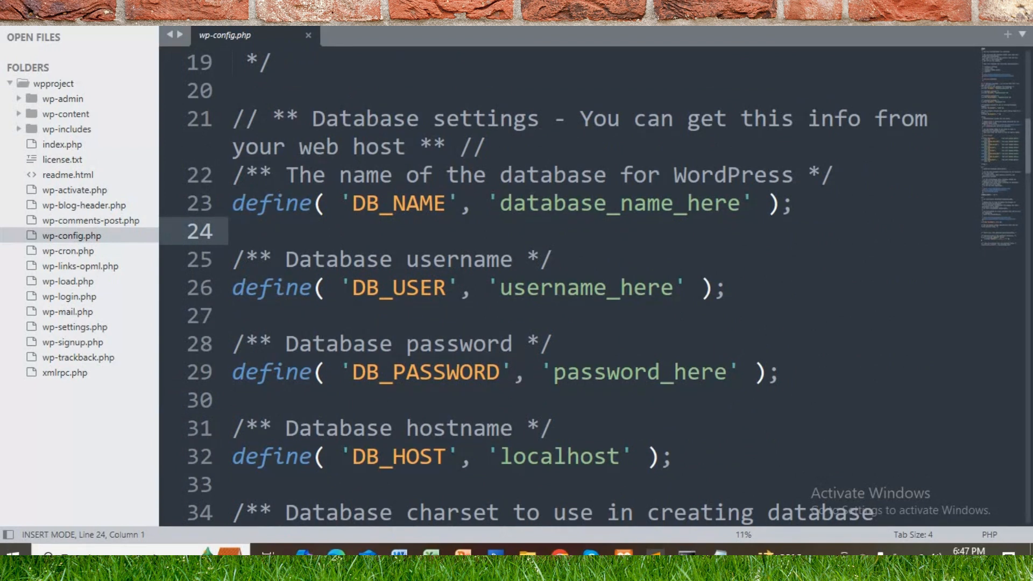
pyautogui.moveTo(501, 457); pyautogui.dragTo(621, 457)
pyautogui.click(587, 429)
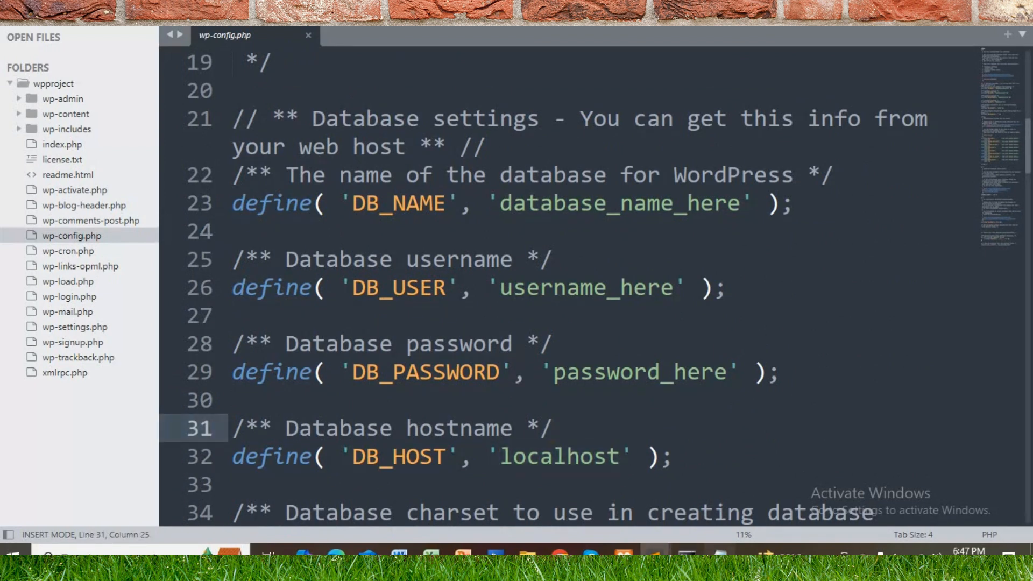
# Step: Replace the DB_NAME placeholder in wp-config.php with wpproject, copied from the Notepad notes
pyautogui.click(720, 554)
pyautogui.moveTo(562, 116); pyautogui.dragTo(468, 115)
pyautogui.hotkey('ctrl', 'c')
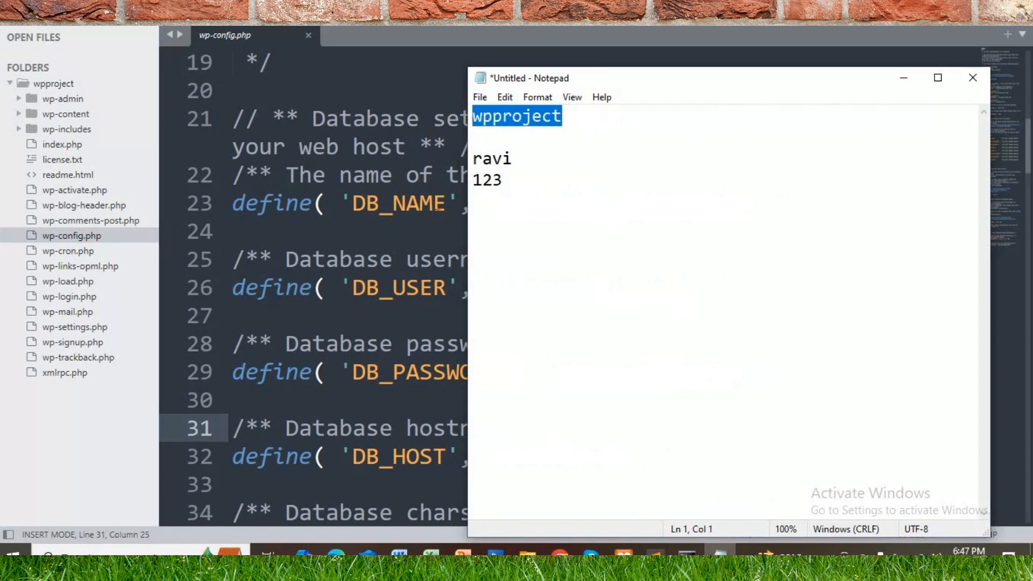
pyautogui.click(433, 203)
pyautogui.moveTo(500, 204); pyautogui.dragTo(741, 208)
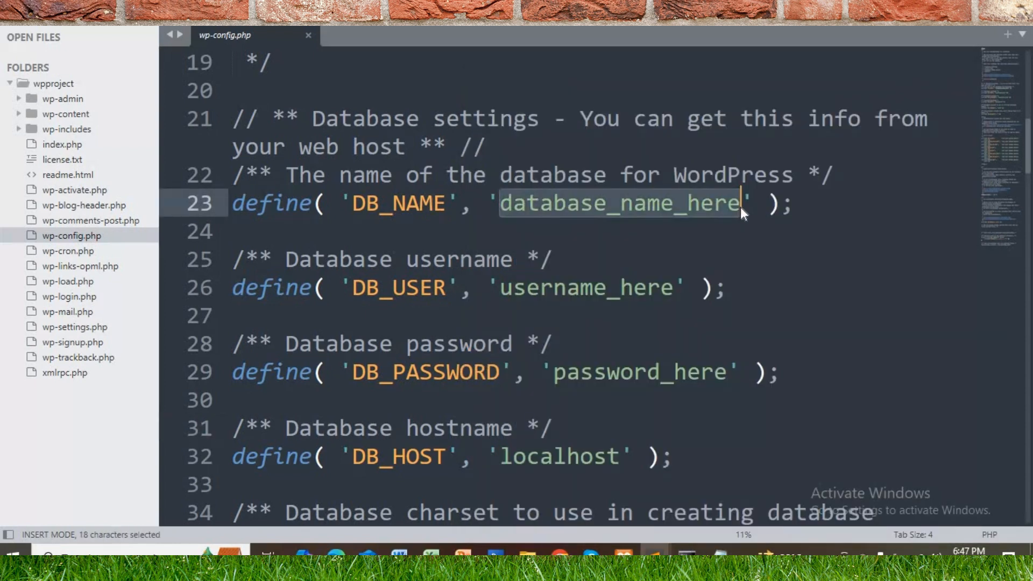
pyautogui.hotkey('ctrl', 'v')
# Step: Replace the DB_USER placeholder with the database user name copied from the Notepad notes
pyautogui.click(720, 554)
pyautogui.moveTo(516, 159); pyautogui.dragTo(466, 157)
pyautogui.moveTo(568, 115); pyautogui.dragTo(469, 114)
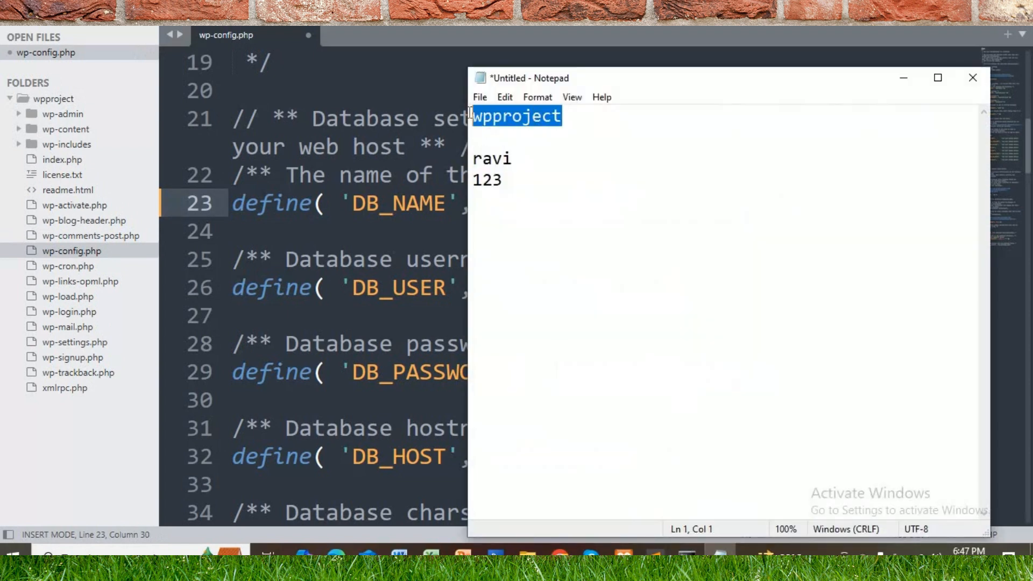
pyautogui.moveTo(541, 159); pyautogui.dragTo(462, 158)
pyautogui.hotkey('ctrl', 'c')
pyautogui.click(469, 222)
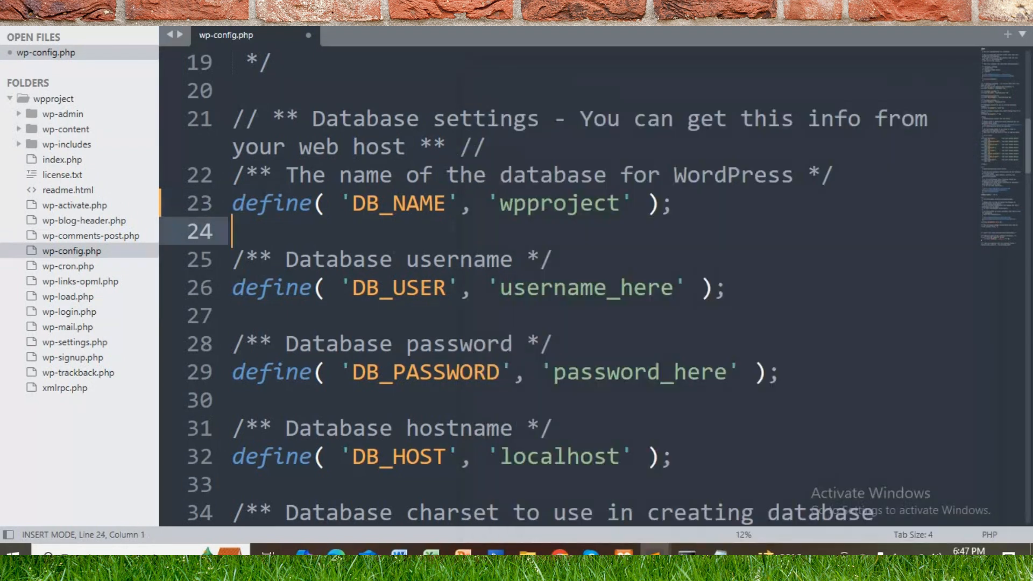
pyautogui.click(499, 288)
pyautogui.keyDown('shift'); pyautogui.click(675, 288); pyautogui.keyUp('shift')
pyautogui.hotkey('ctrl', 'v')
# Step: Replace the DB_PASSWORD placeholder with the database account's password and save wp-config.php
pyautogui.press('Down')
pyautogui.press('Down')
pyautogui.press('Down')
pyautogui.keyDown('shift'); pyautogui.click(722, 371); pyautogui.keyUp('shift')
pyautogui.write('123')
pyautogui.hotkey('ctrl', 's')
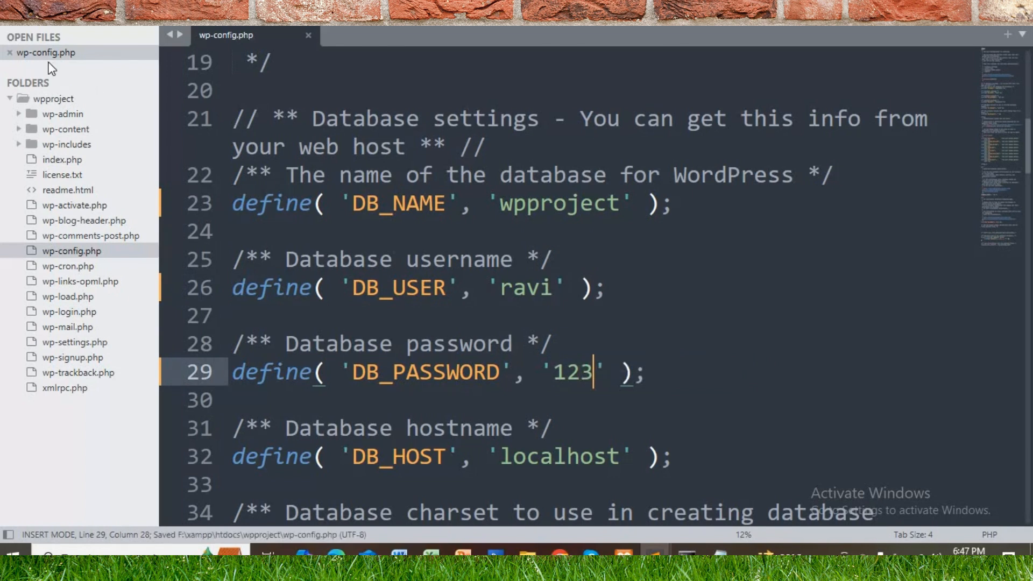
pyautogui.click(559, 260)
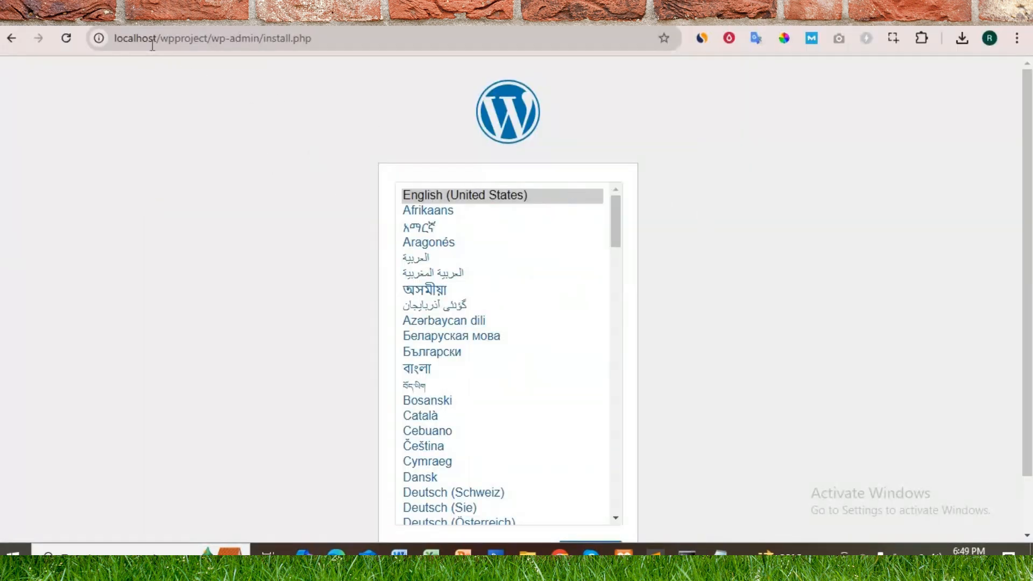
# Step: Check the localhost/wpproject installer address in the browser and continue the WordPress setup with English (United States) as the language
pyautogui.click(295, 38)
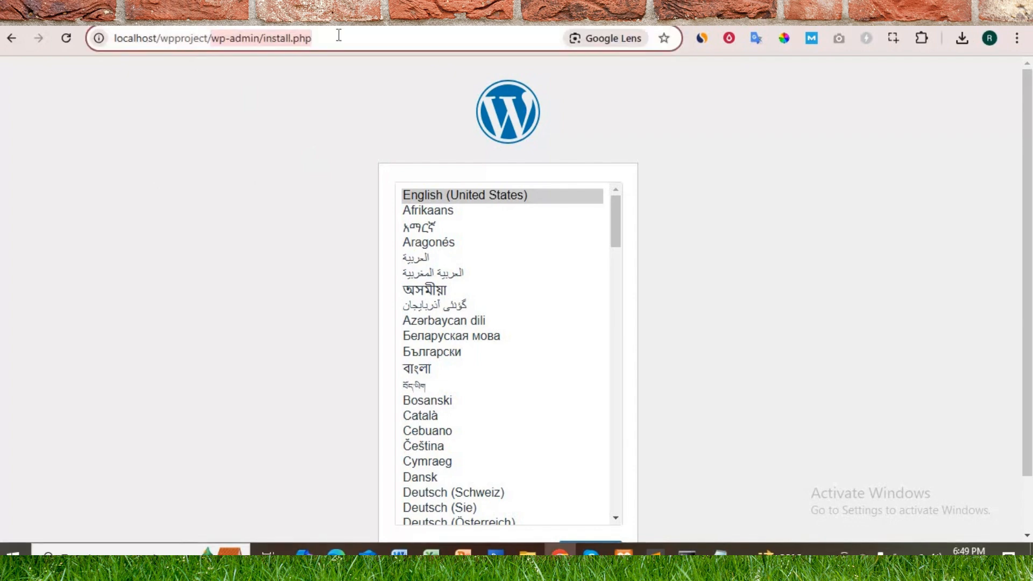
pyautogui.click(177, 134)
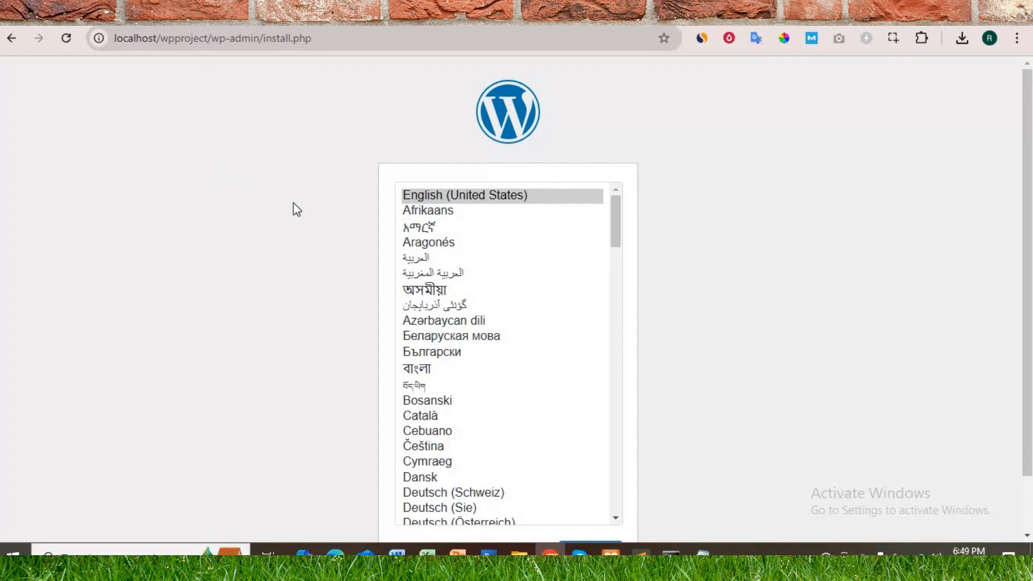
pyautogui.scroll(-2, 791, 208)
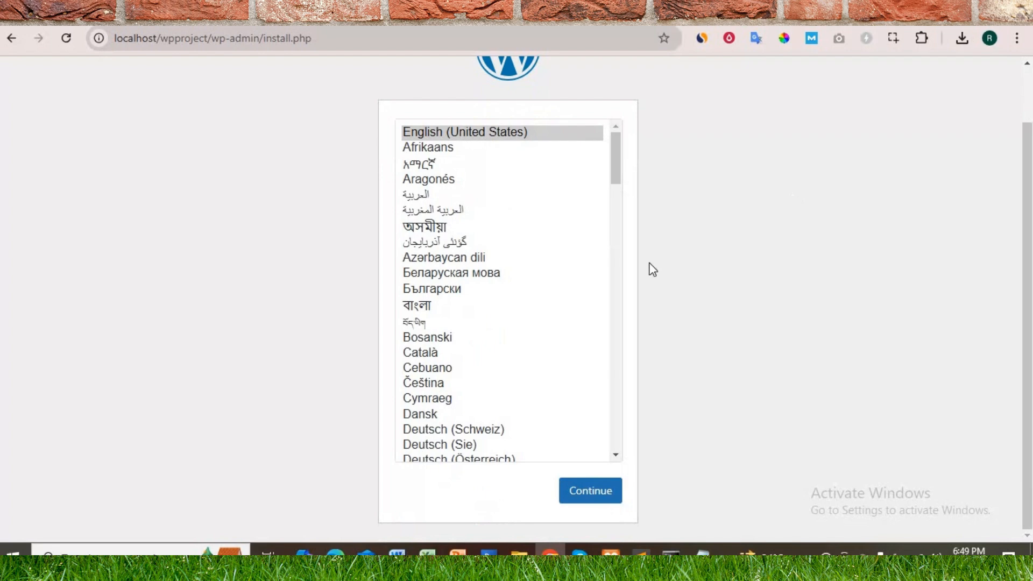
pyautogui.scroll(2, 739, 266)
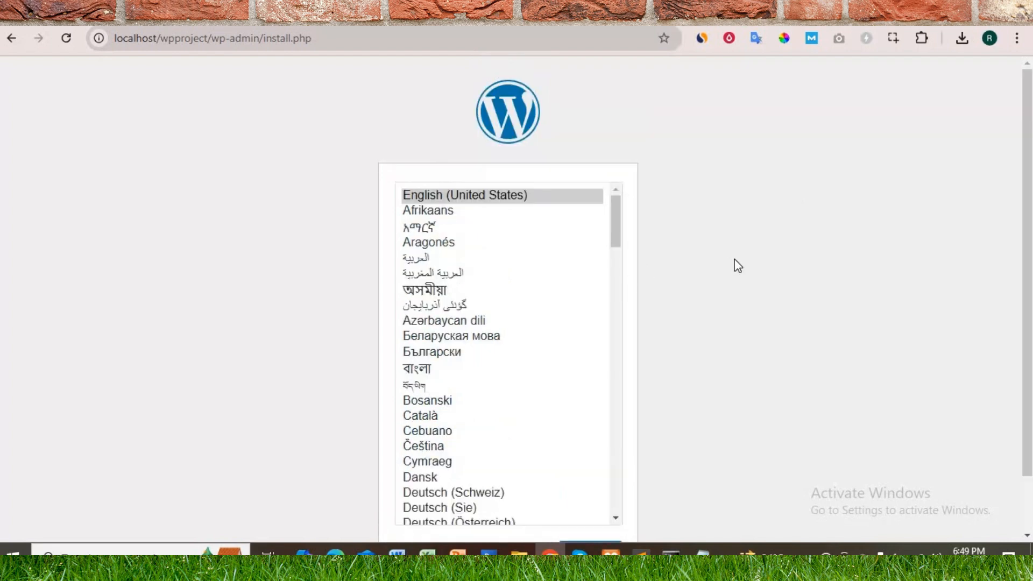
pyautogui.scroll(-15, 487, 231)
pyautogui.scroll(15, 518, 269)
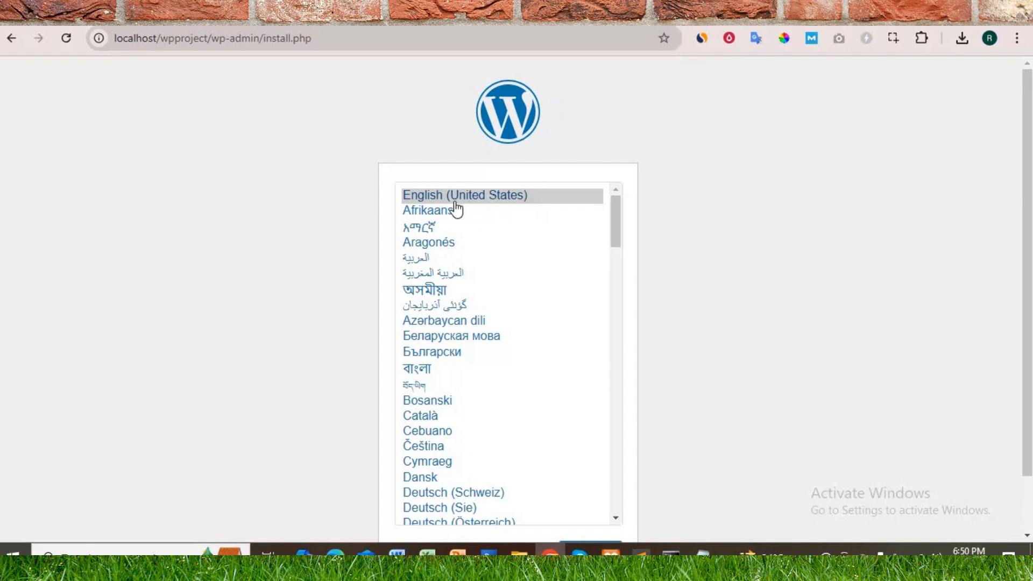
pyautogui.scroll(-2, 802, 244)
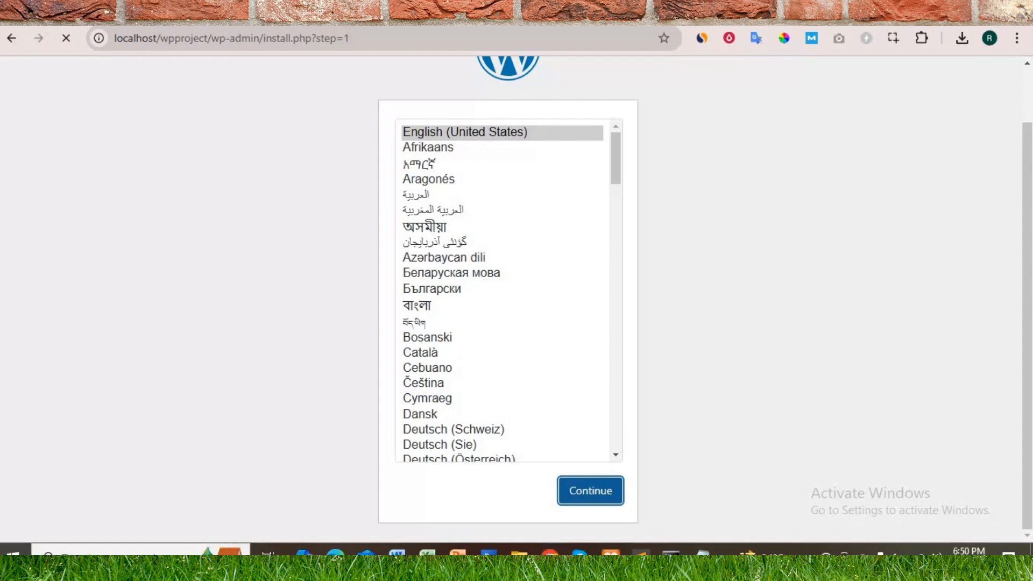
# Step: Set the site title to "wp project" and the administrator username to admin in the WordPress installation form
pyautogui.scroll(-3, 189, 235)
pyautogui.click(375, 215)
pyautogui.write('wp project')
pyautogui.click(395, 253)
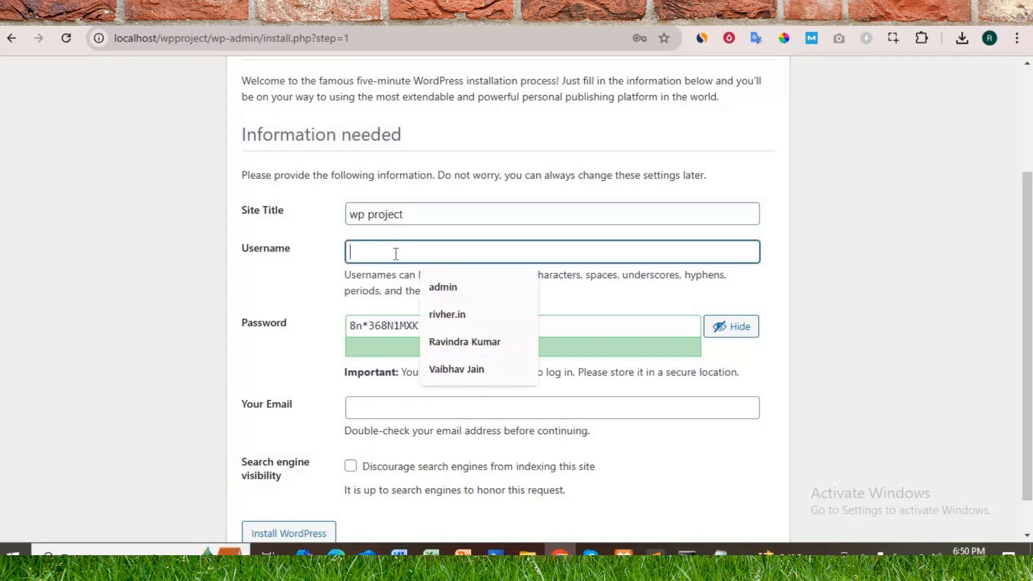
pyautogui.click(316, 294)
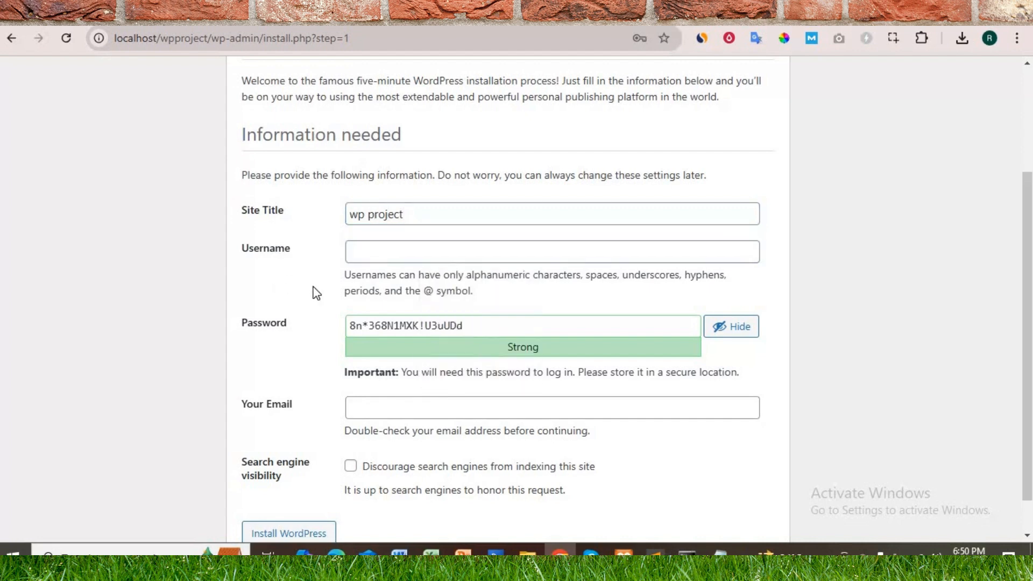
pyautogui.click(376, 253)
pyautogui.write('admin')
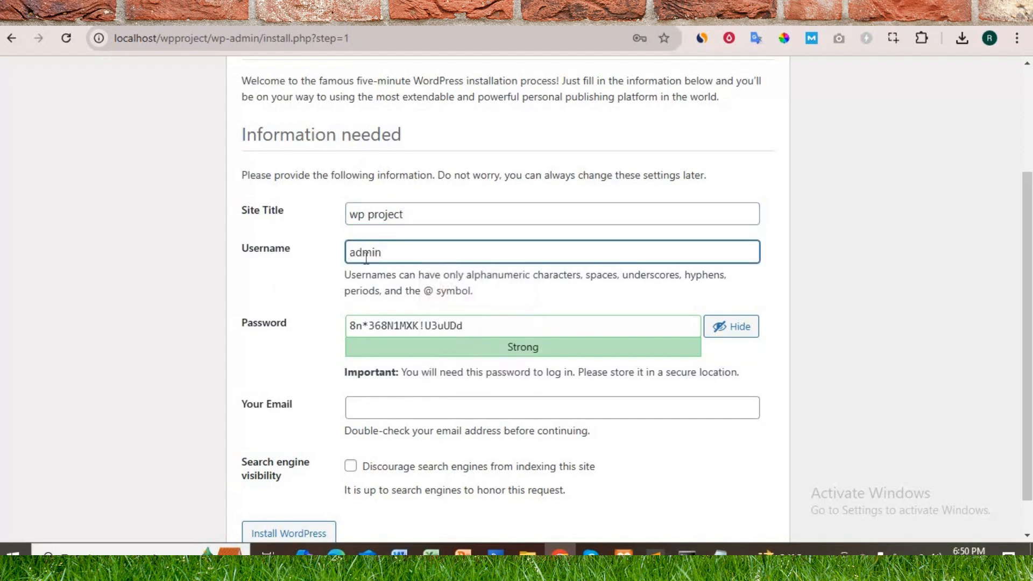
# Step: Replace the suggested password with the chosen administrator password and confirm the use of a weak password
pyautogui.click(490, 323)
pyautogui.hotkey('ctrl', 'a')
pyautogui.write('123')
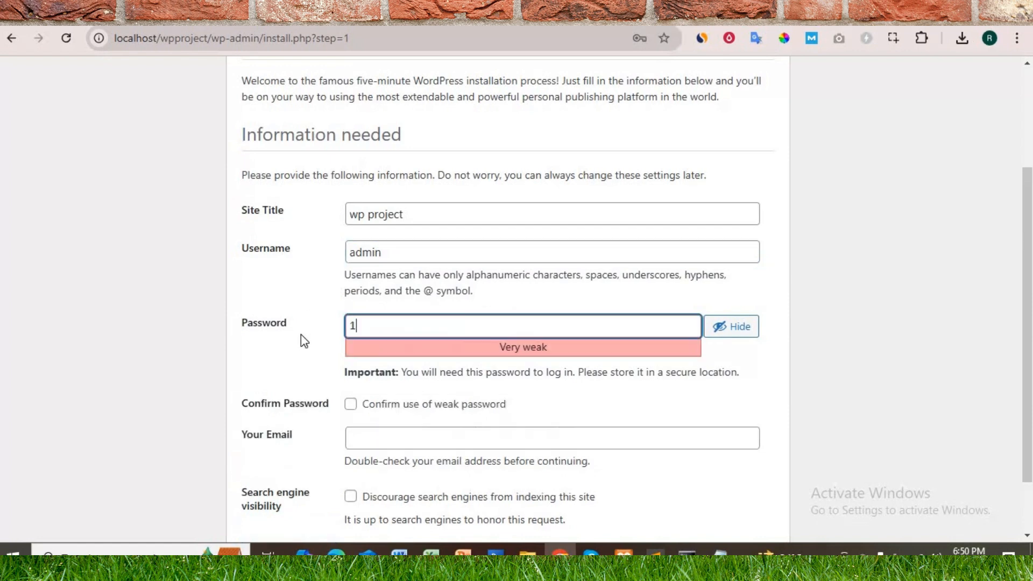
pyautogui.click(388, 325)
pyautogui.hotkey('ctrl', 'a')
pyautogui.write('admin12')
pyautogui.click(313, 339)
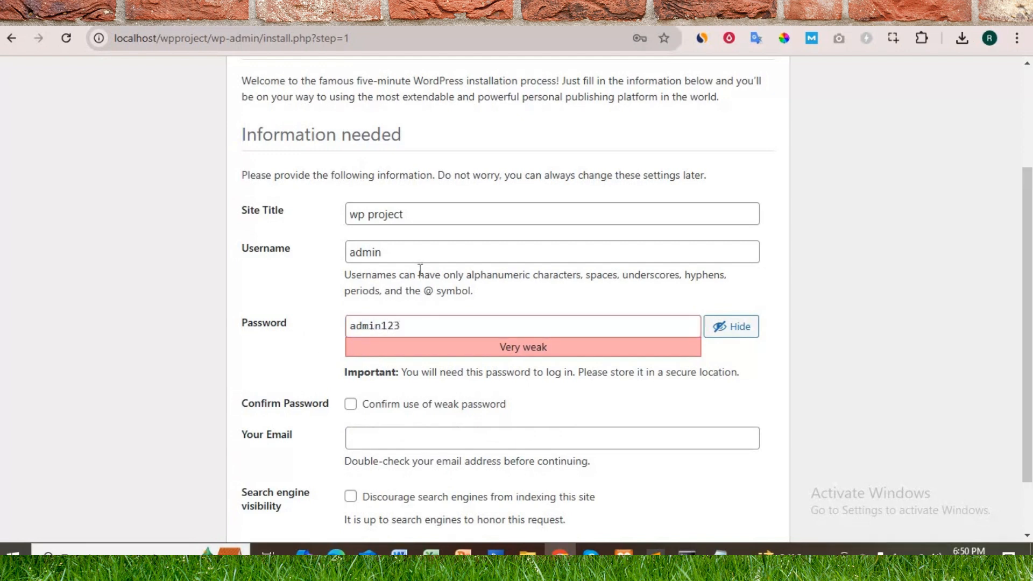
pyautogui.click(351, 404)
# Step: Submit the site information form to install WordPress, leaving search engine indexing allowed
pyautogui.scroll(-2, 317, 328)
pyautogui.click(375, 364)
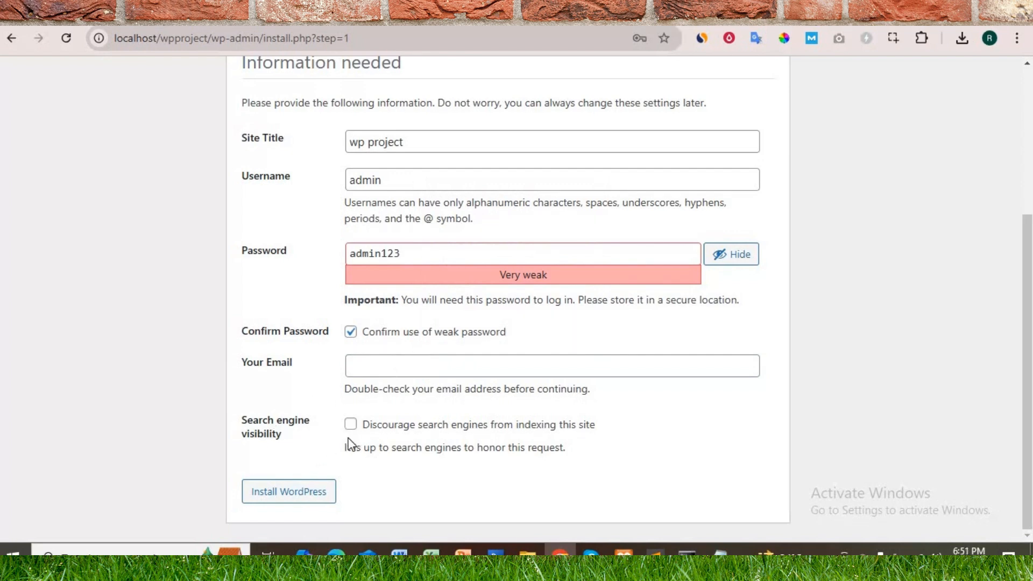
pyautogui.click(304, 499)
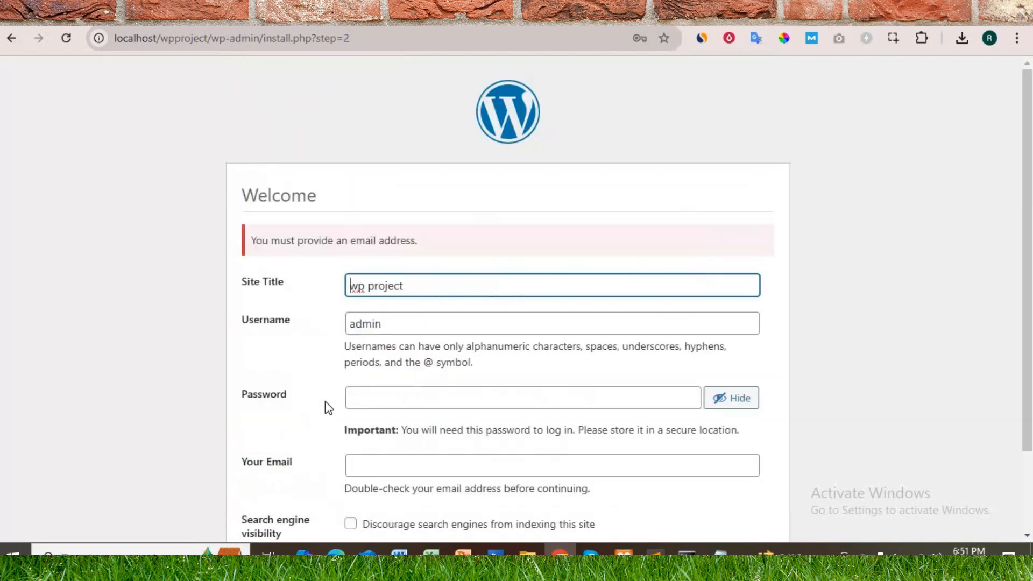
pyautogui.scroll(-2, 294, 361)
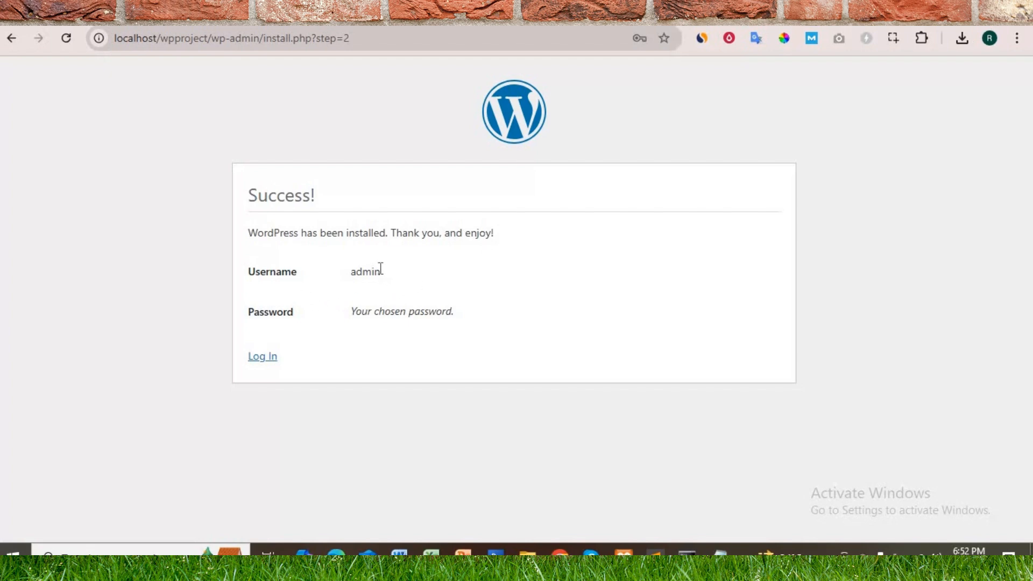
# Step: Open the site's login page and log in to the WordPress dashboard as admin with the account password
pyautogui.click(264, 358)
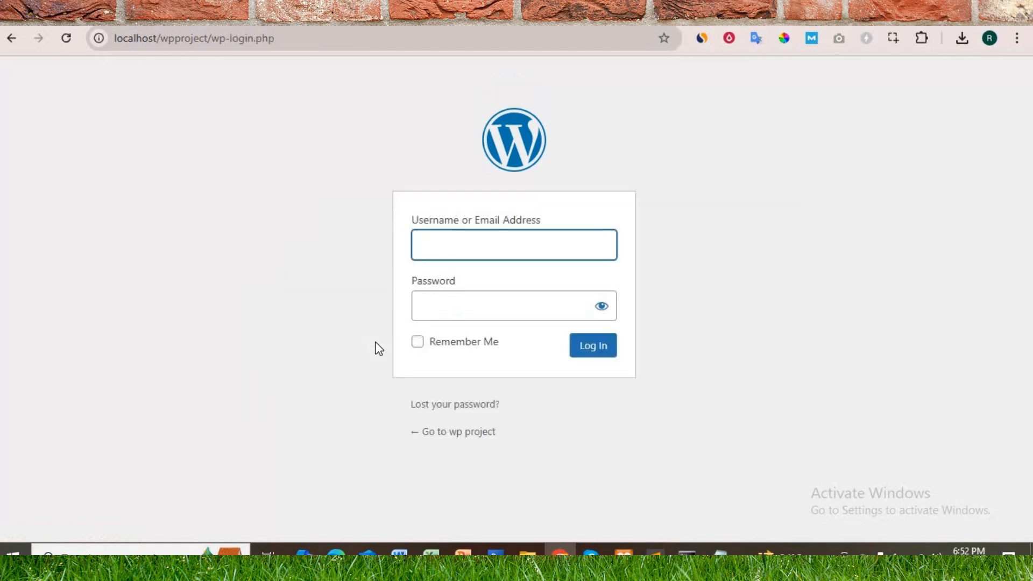
pyautogui.write('admin')
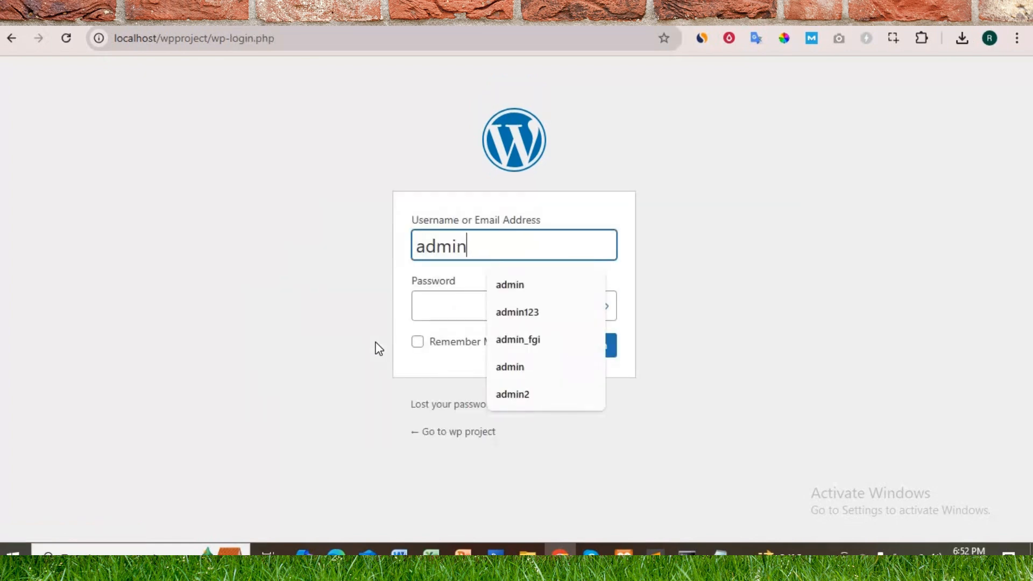
pyautogui.press('Tab')
pyautogui.write('admin123')
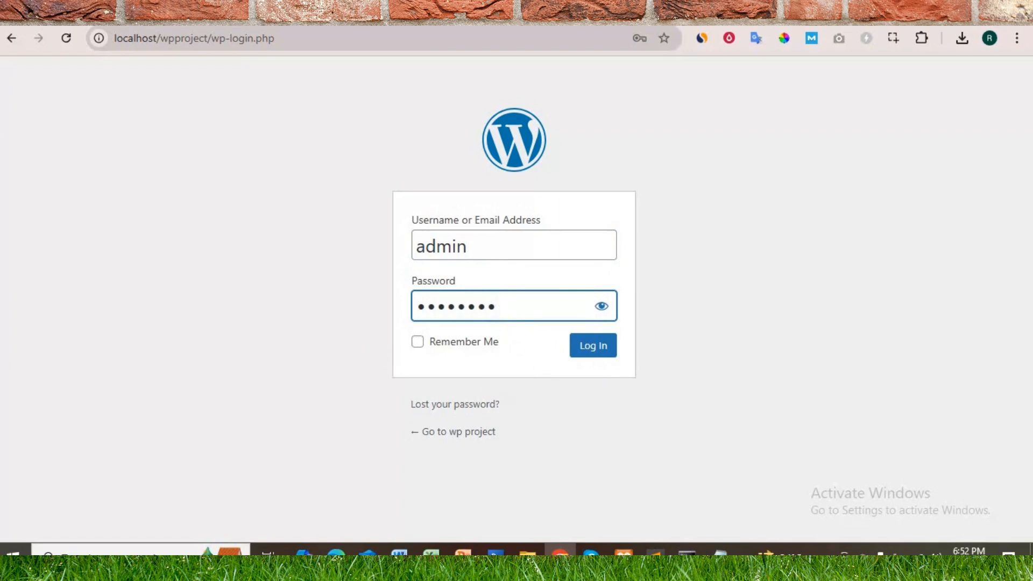
pyautogui.click(605, 351)
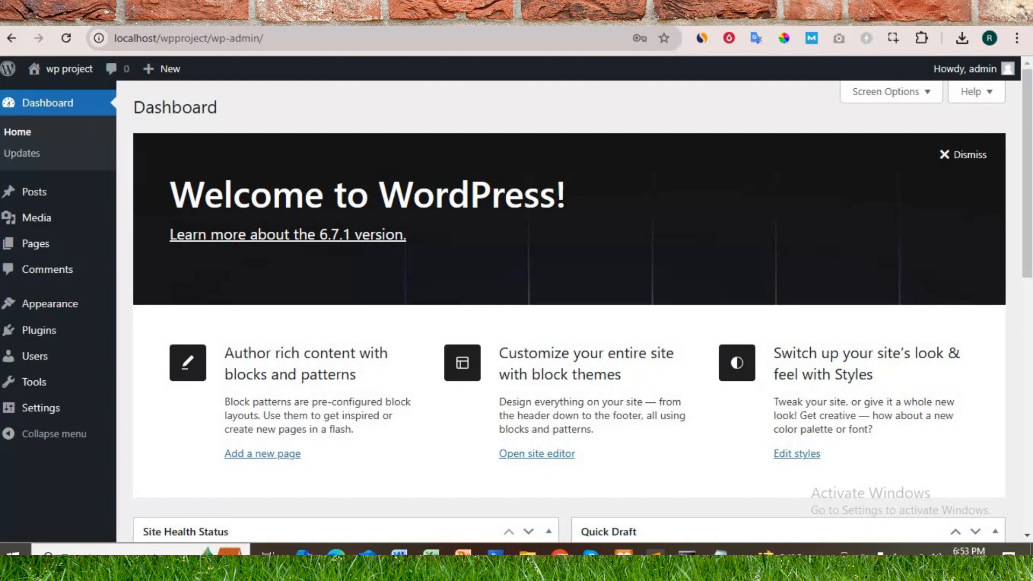
pyautogui.moveTo(65, 378)
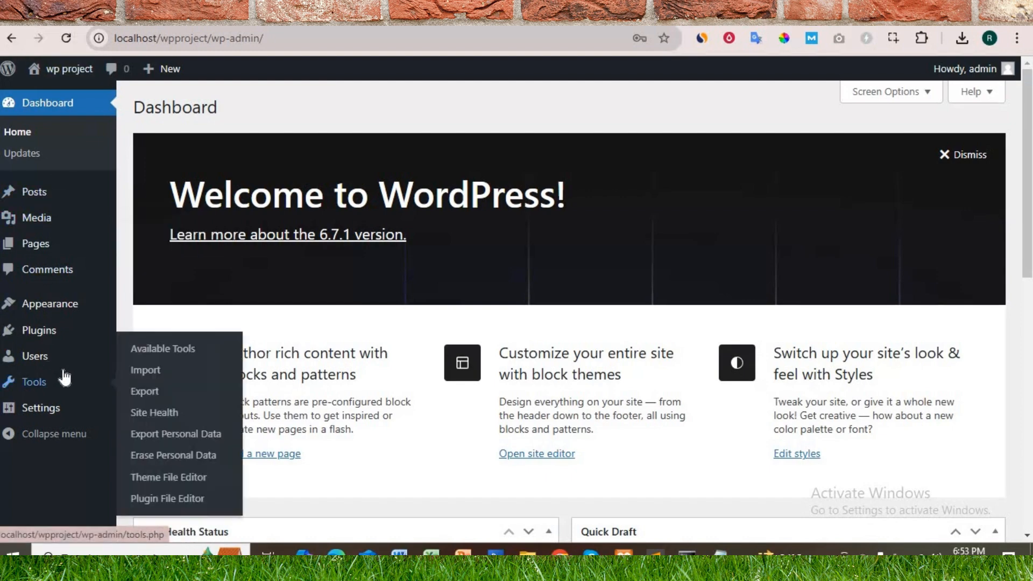
pyautogui.scroll(-8, 373, 246)
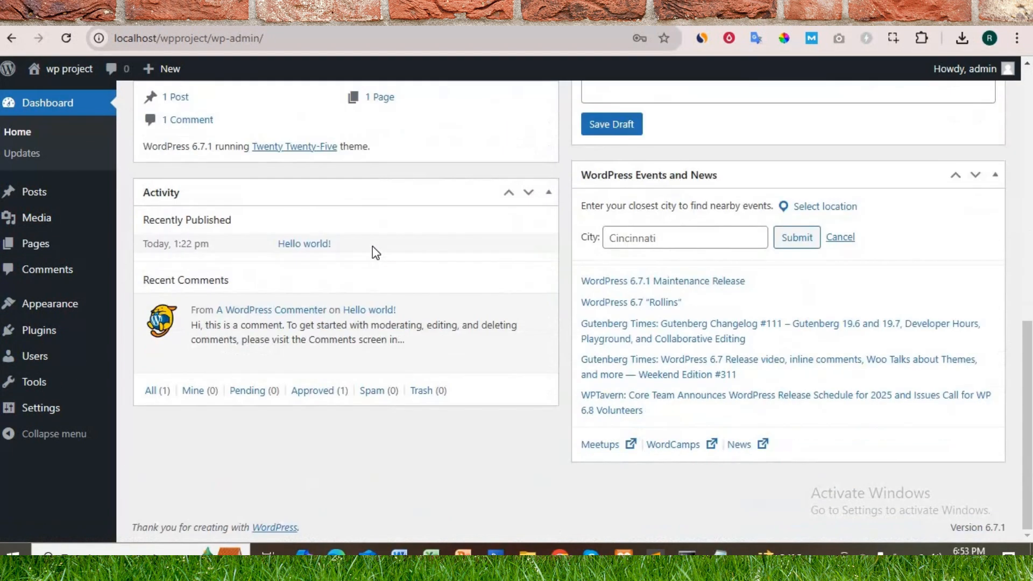
pyautogui.scroll(10, 373, 247)
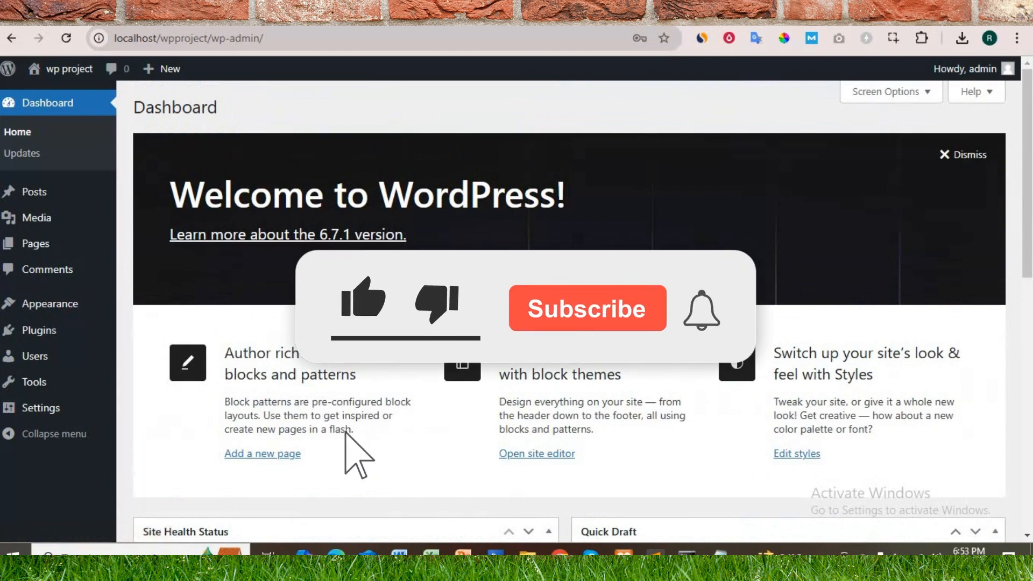